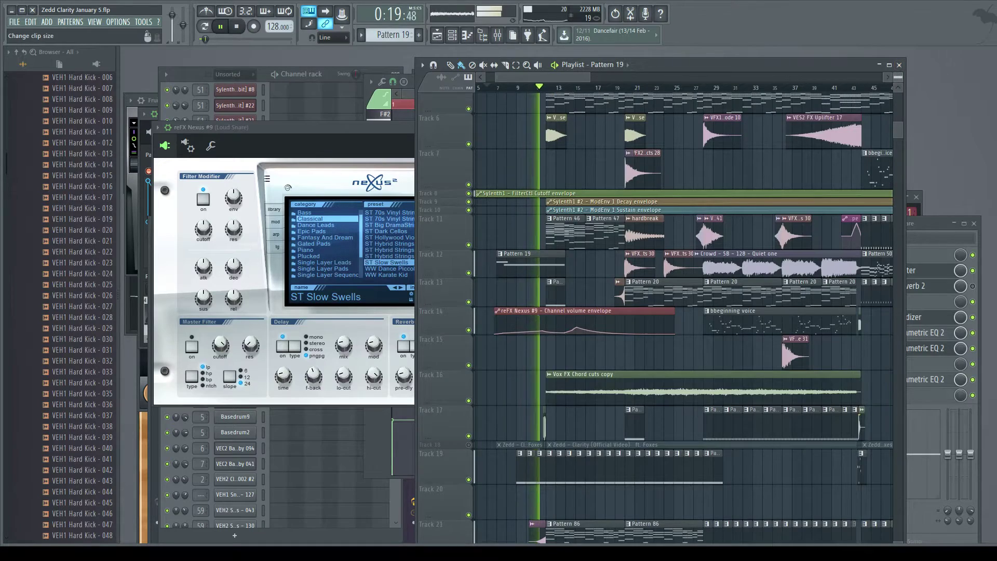
# Select Pattern 27 on track 5 of the playlist and examine its Sylenth1 channels in the channel rack.
pyautogui.scroll(-3, 685, 312)
pyautogui.scroll(3, 897, 89)
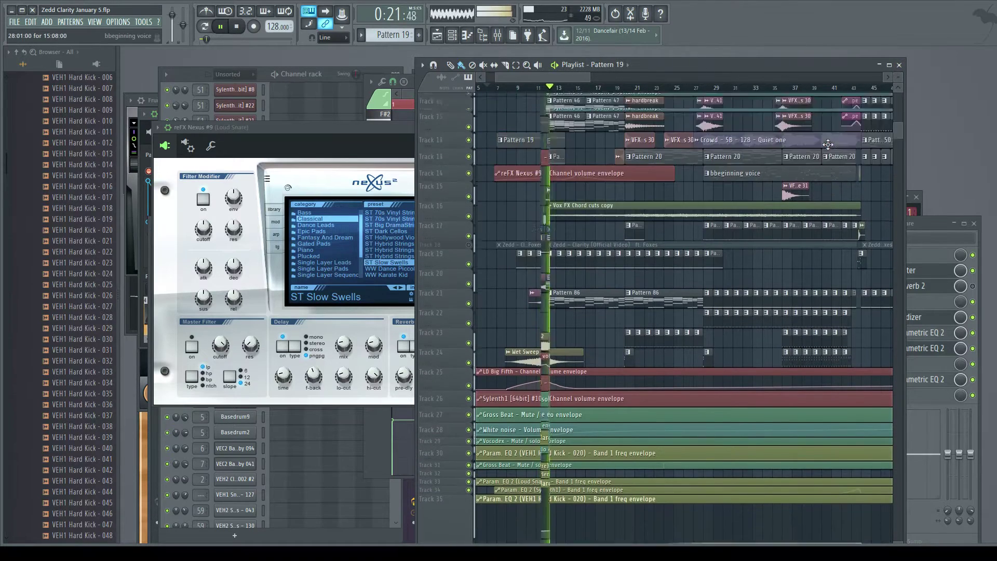
pyautogui.scroll(4, 630, 179)
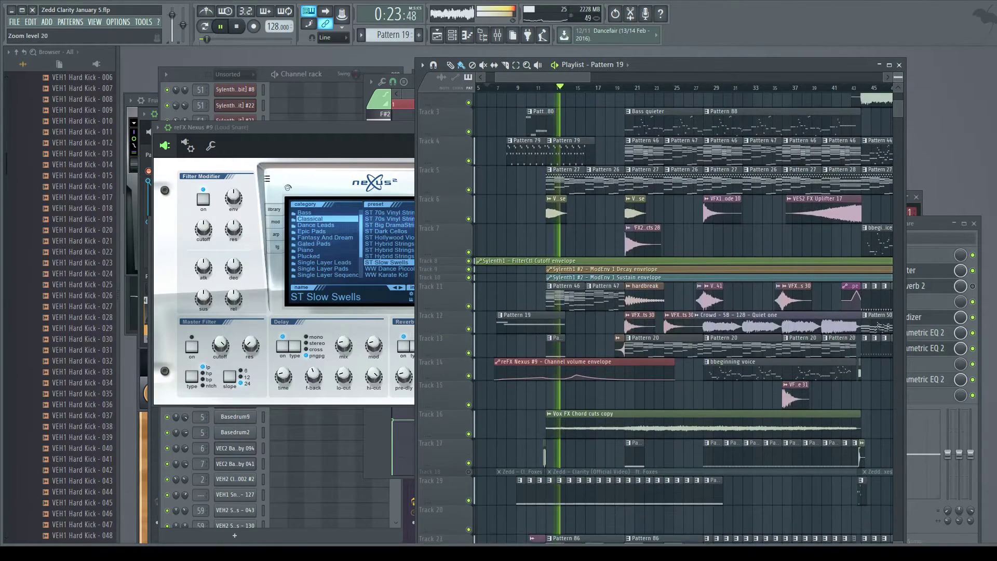
pyautogui.click(557, 212)
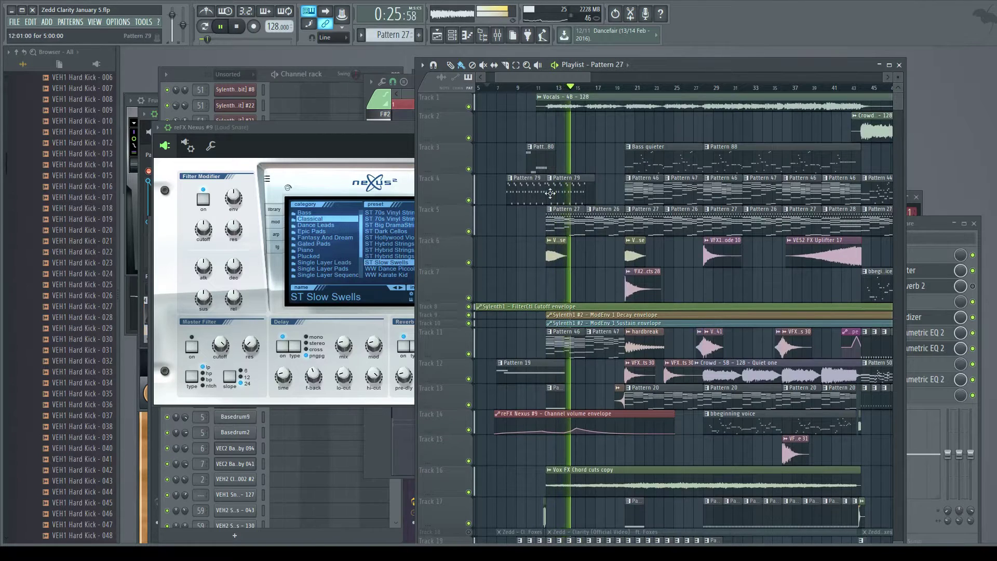
pyautogui.click(195, 73)
pyautogui.scroll(9, 311, 185)
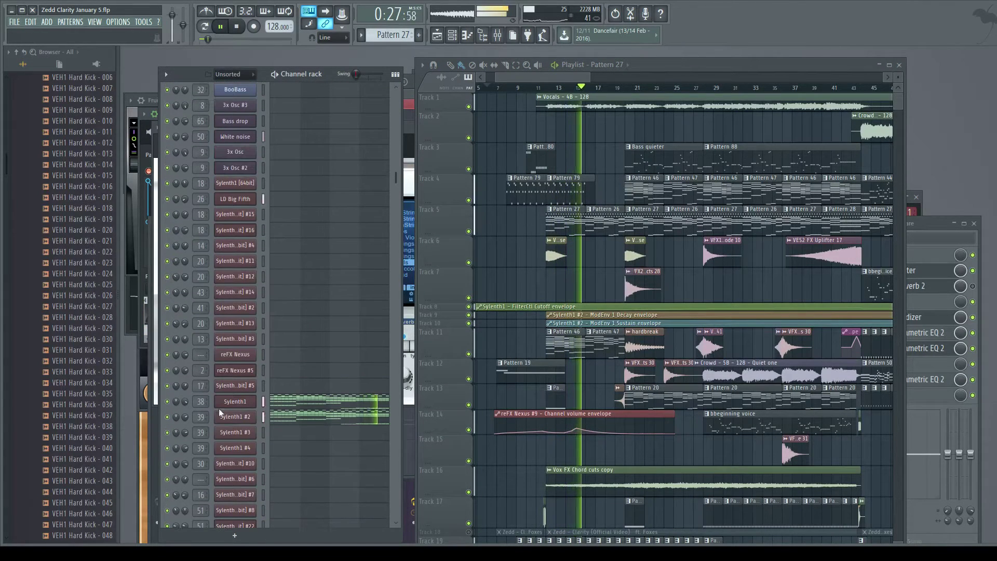
pyautogui.scroll(-2, 343, 352)
# Select Pattern 46 on track 4 and open its FL Keys instrument from the channel rack.
pyautogui.hscroll(5, 599, 79)
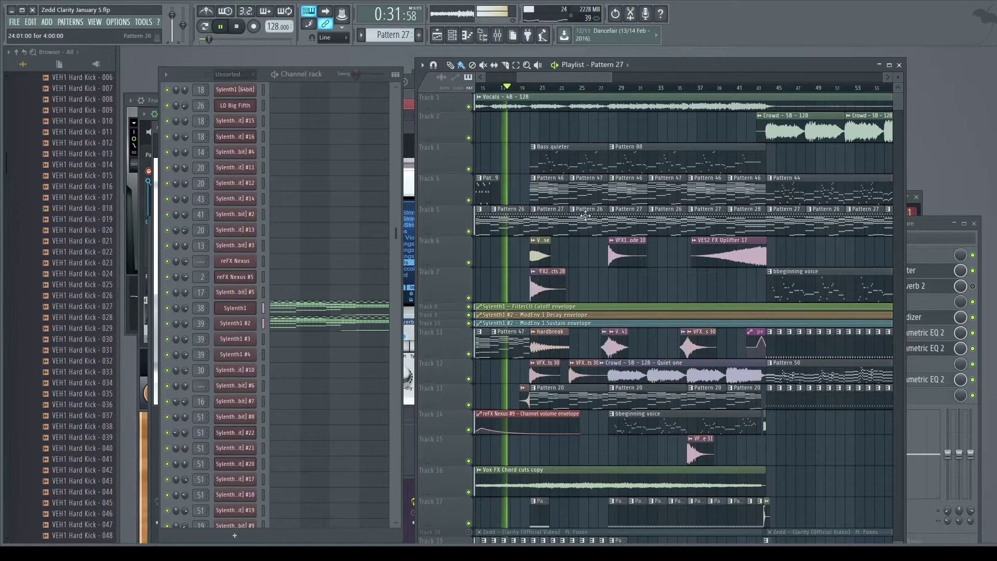
pyautogui.click(547, 200)
pyautogui.scroll(-8, 319, 242)
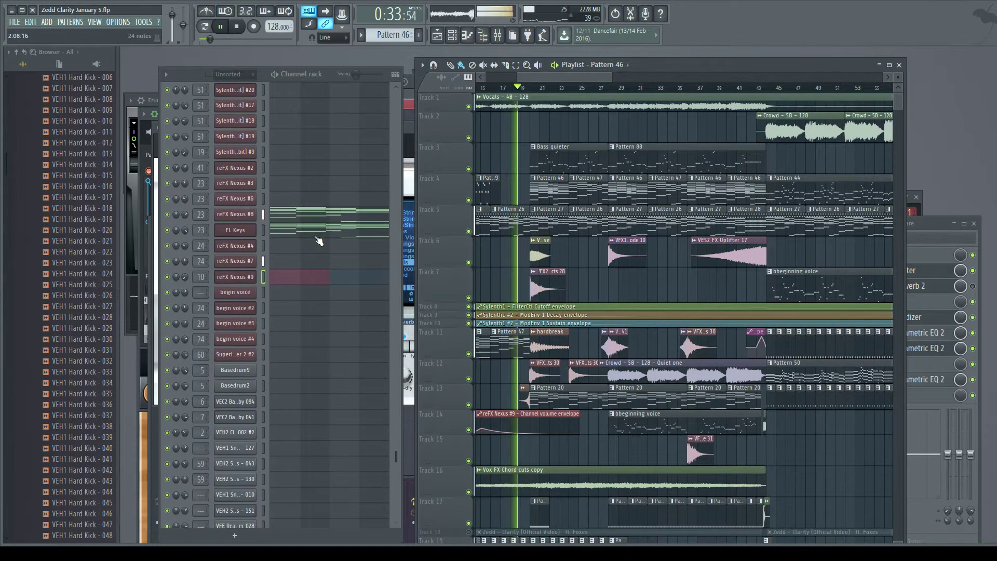
pyautogui.click(240, 231)
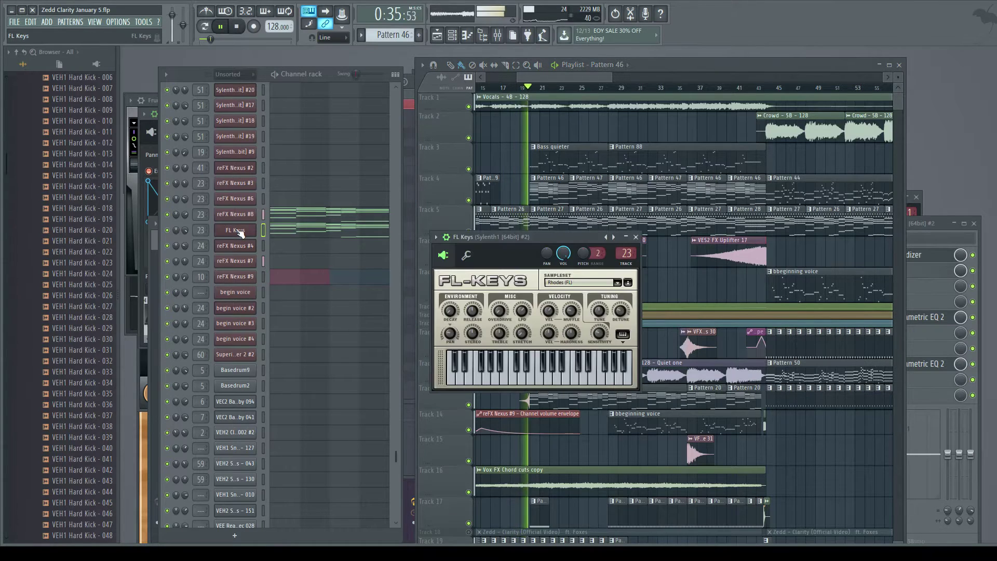
# Select Pattern 20 on track 13 and open the Nexus instrument of its begin voice #2 channel.
pyautogui.moveTo(576, 74); pyautogui.dragTo(588, 74)
pyautogui.scroll(-2, 518, 331)
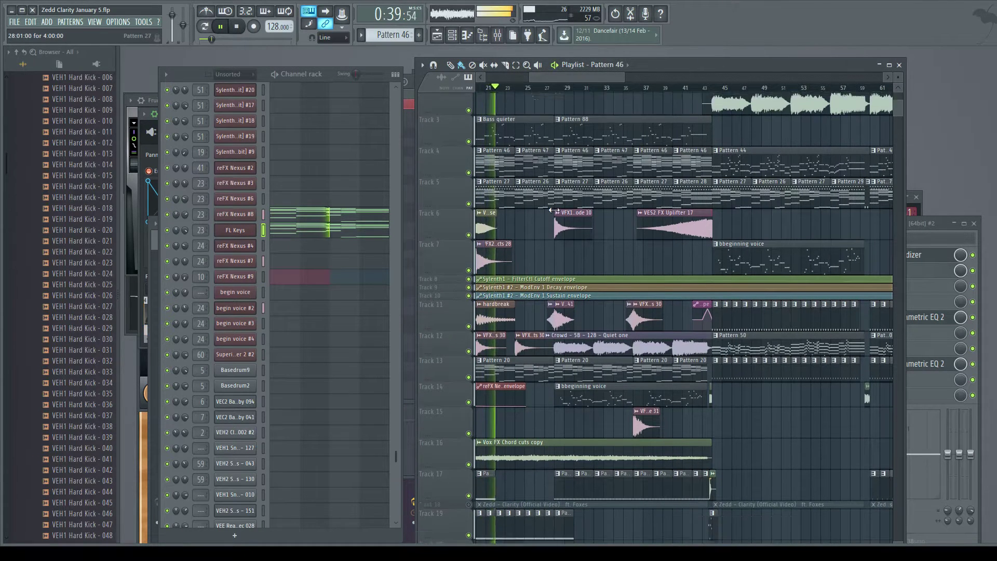
pyautogui.click(506, 331)
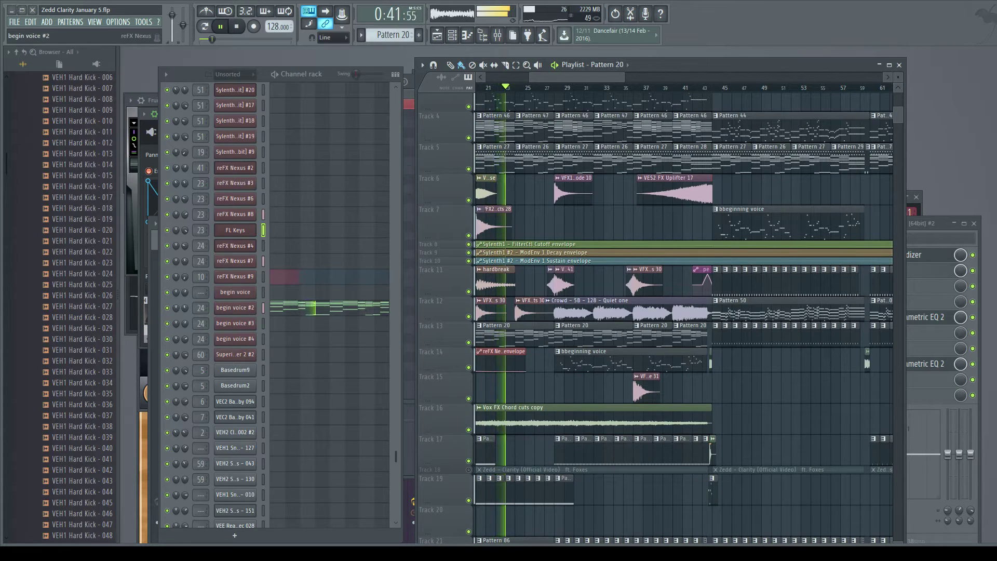
pyautogui.click(235, 308)
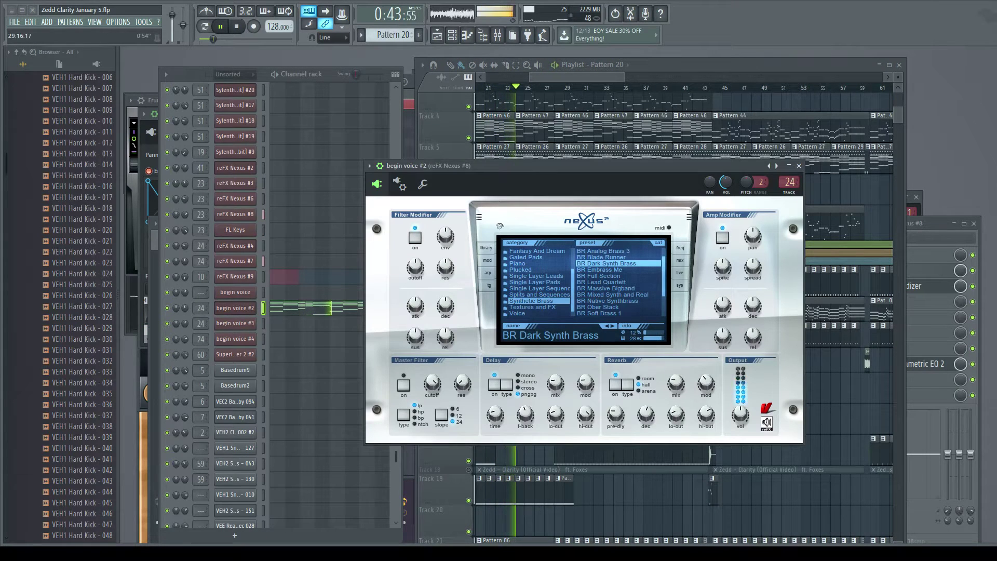
# Select the bbeginning voice pattern on track 14 and open its Sylenth1 [64bit] #8 instrument.
pyautogui.moveTo(576, 77); pyautogui.dragTo(586, 76)
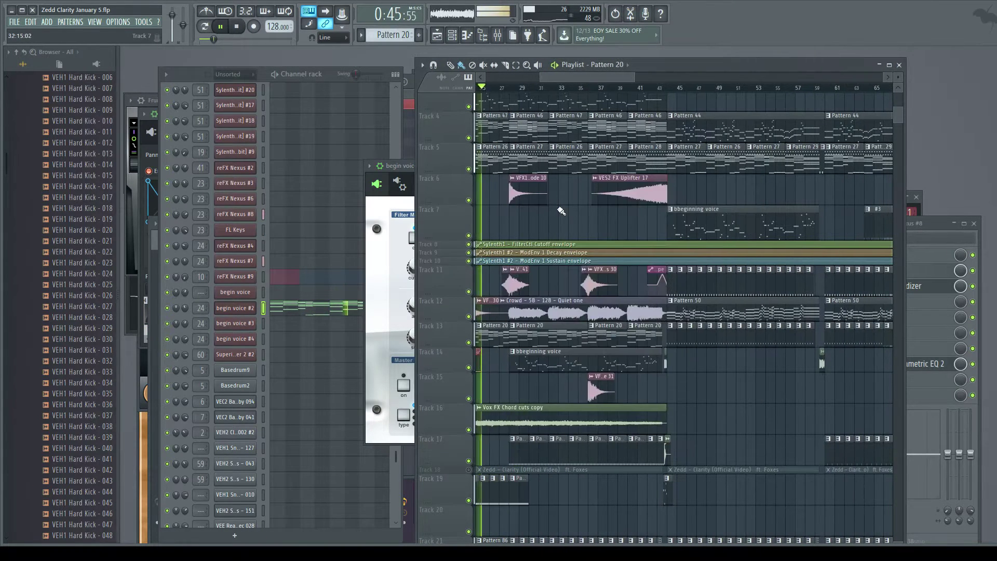
pyautogui.click(525, 368)
pyautogui.scroll(5, 276, 249)
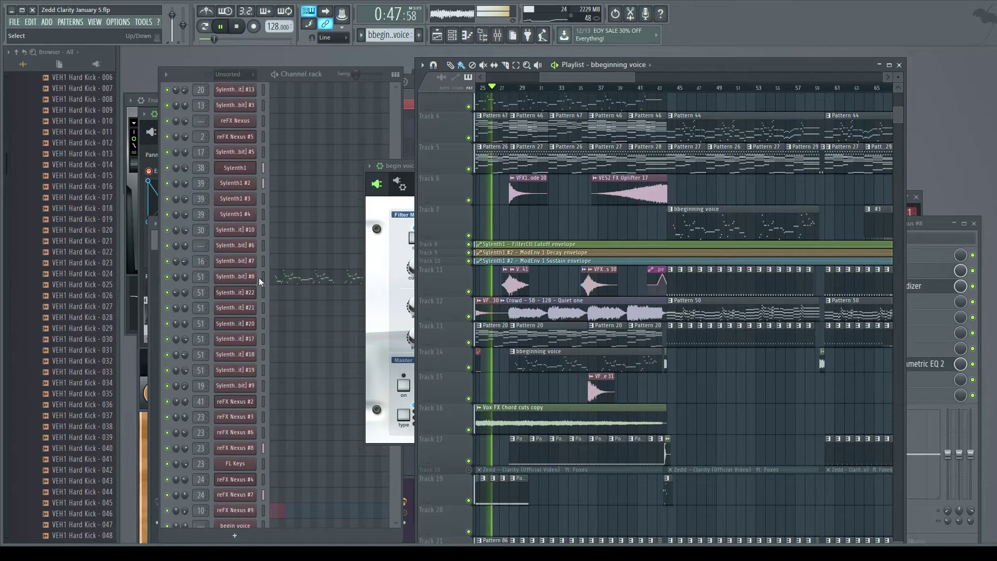
pyautogui.click(235, 276)
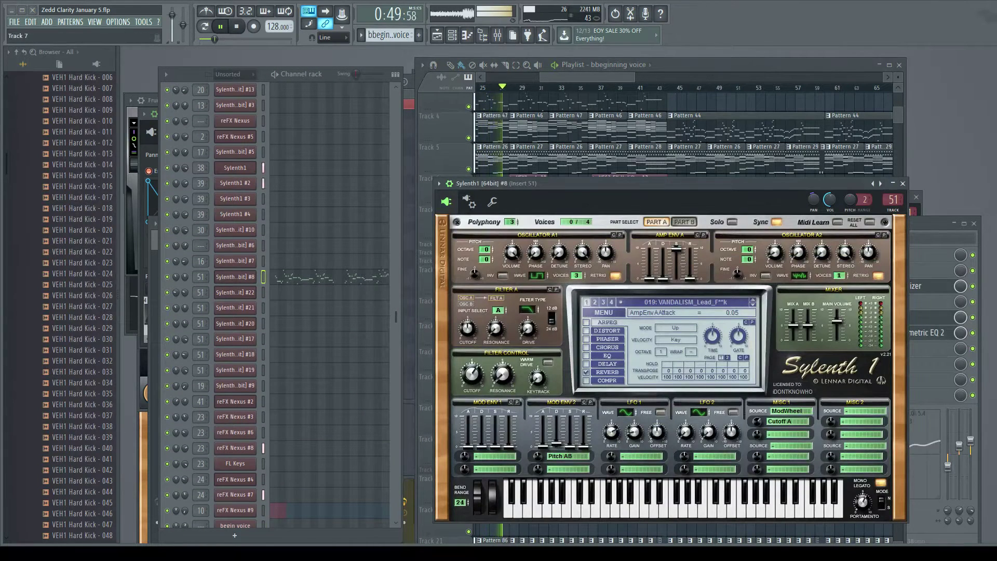
# Return to the playlist and select the Pattern 27 clip at bar 28 on track 5 to view its channels.
pyautogui.click(574, 82)
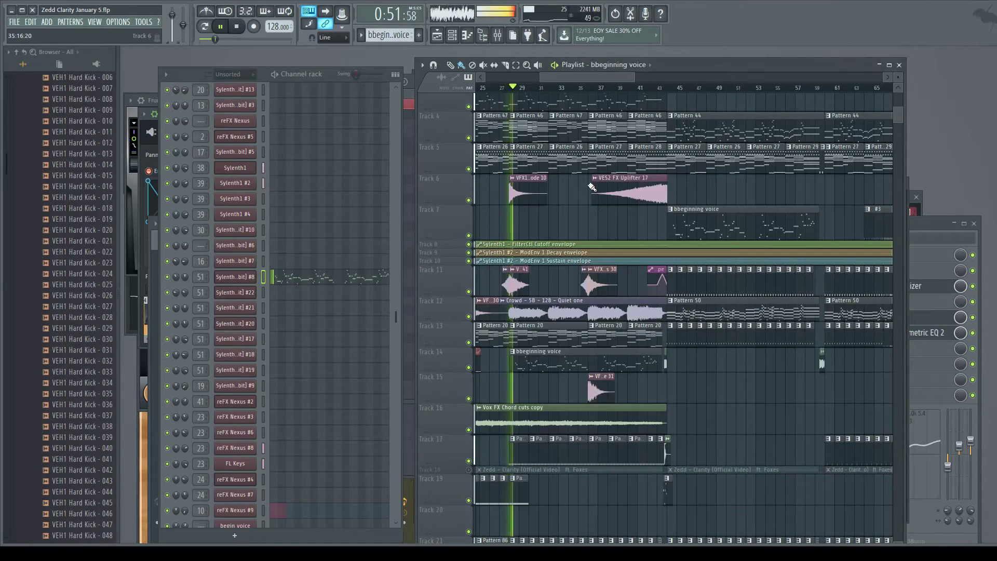
pyautogui.scroll(2, 591, 187)
pyautogui.scroll(-3, 590, 188)
pyautogui.scroll(-1, 591, 191)
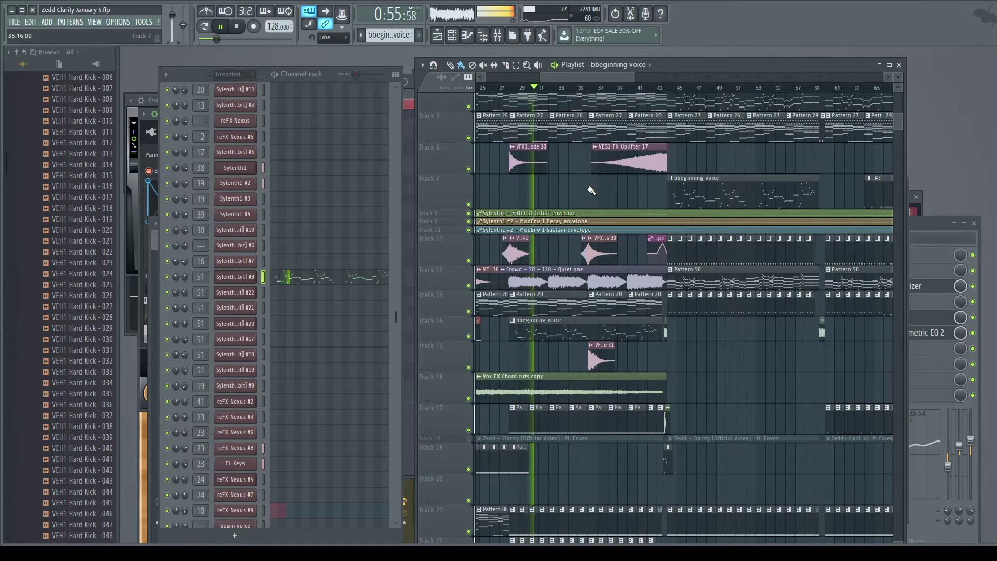
pyautogui.scroll(3, 592, 190)
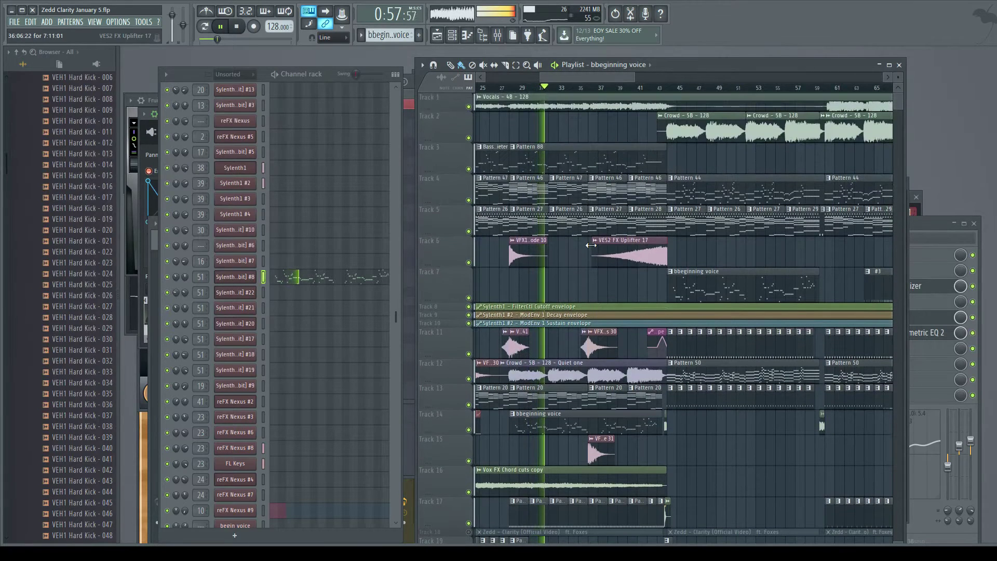
pyautogui.click(535, 226)
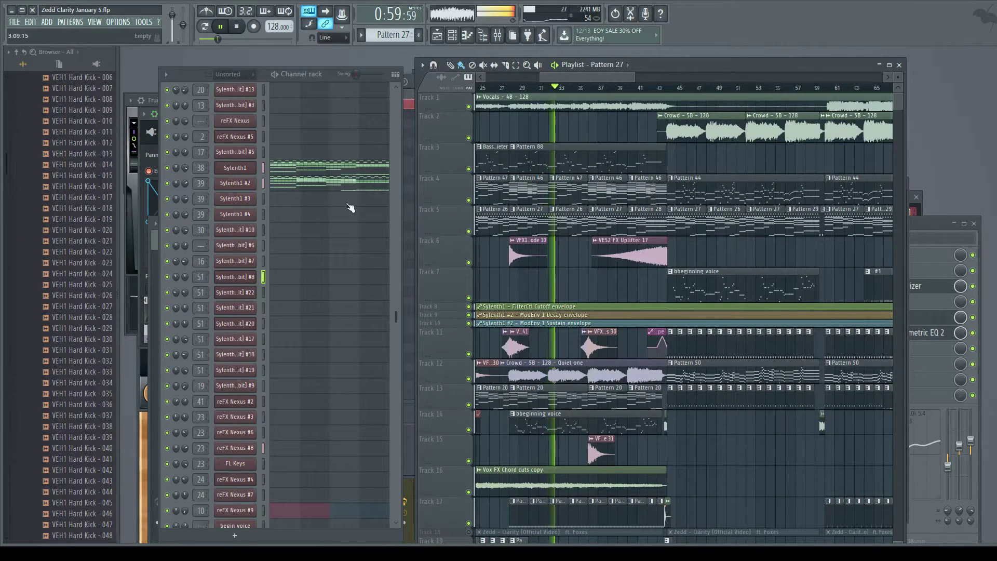
# Select Pattern 88 on track 3, open its BooBass instrument and move that window clear of the channel.
pyautogui.scroll(3, 359, 208)
pyautogui.click(569, 149)
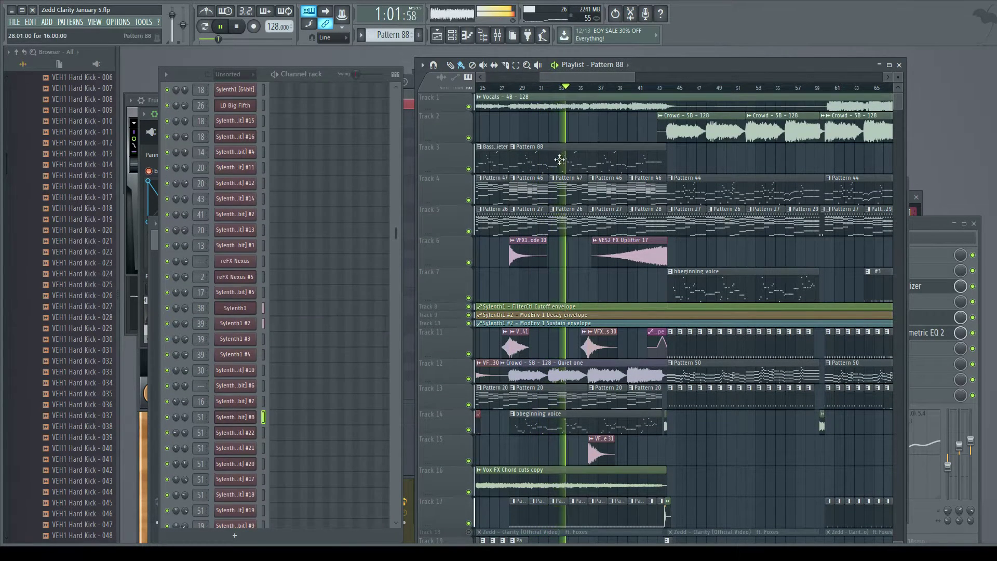
pyautogui.scroll(5, 298, 244)
pyautogui.click(250, 225)
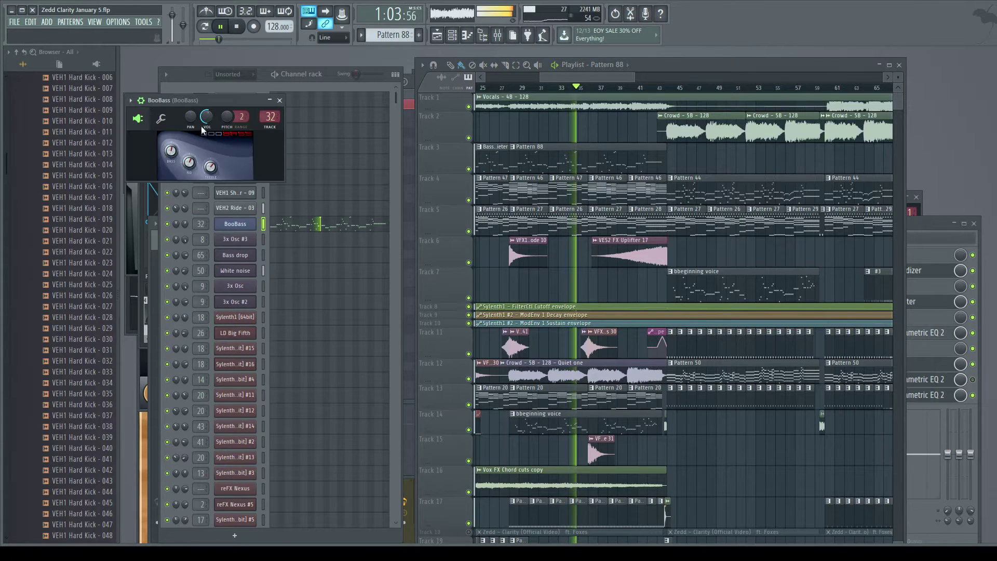
pyautogui.moveTo(225, 100); pyautogui.dragTo(280, 138)
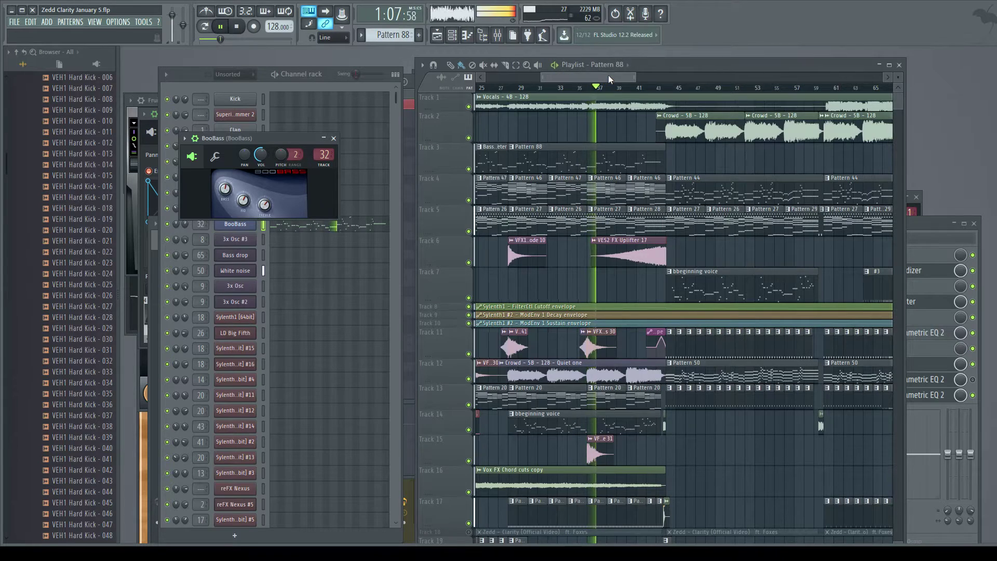
# Select drum Pattern 37 in the playlist and examine its base drum and VEC2 channels in the channel rack.
pyautogui.scroll(-5, 535, 265)
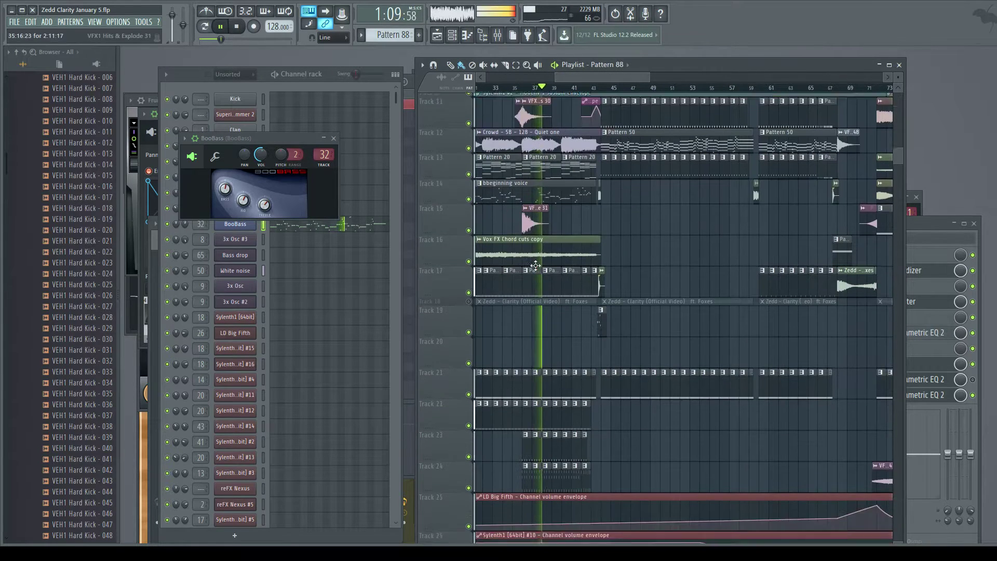
pyautogui.scroll(-1, 535, 265)
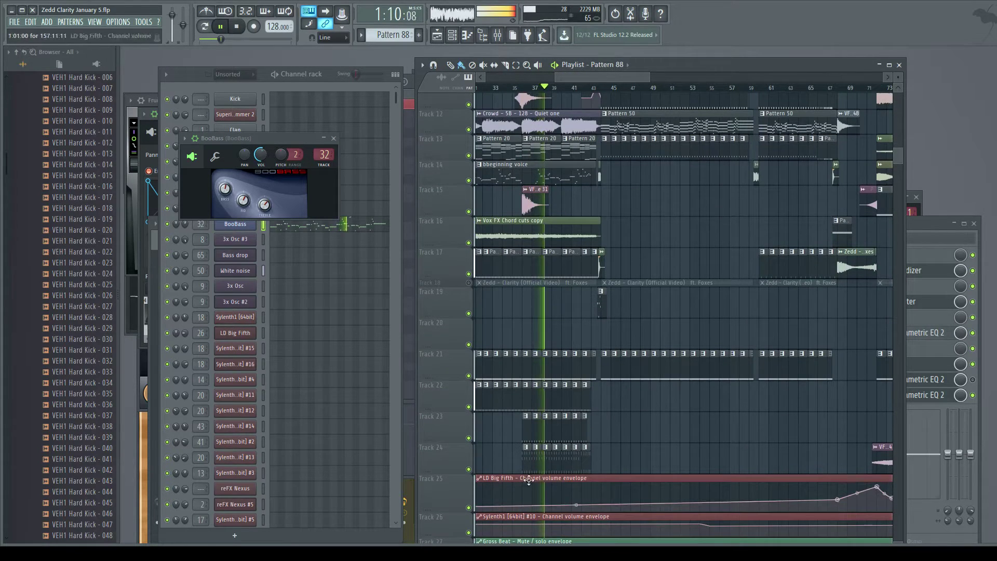
pyautogui.click(210, 87)
pyautogui.scroll(-10, 325, 238)
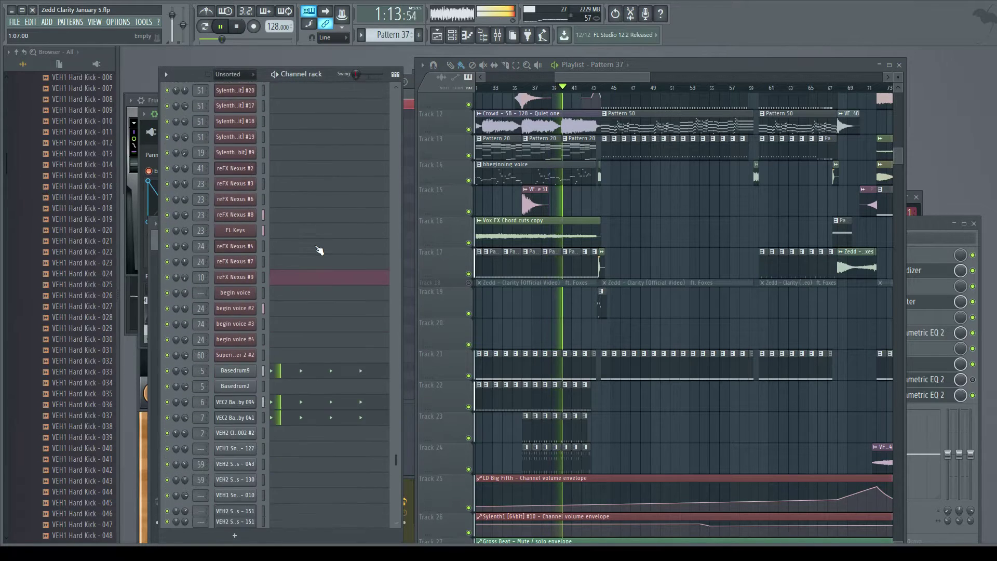
pyautogui.scroll(-3, 319, 250)
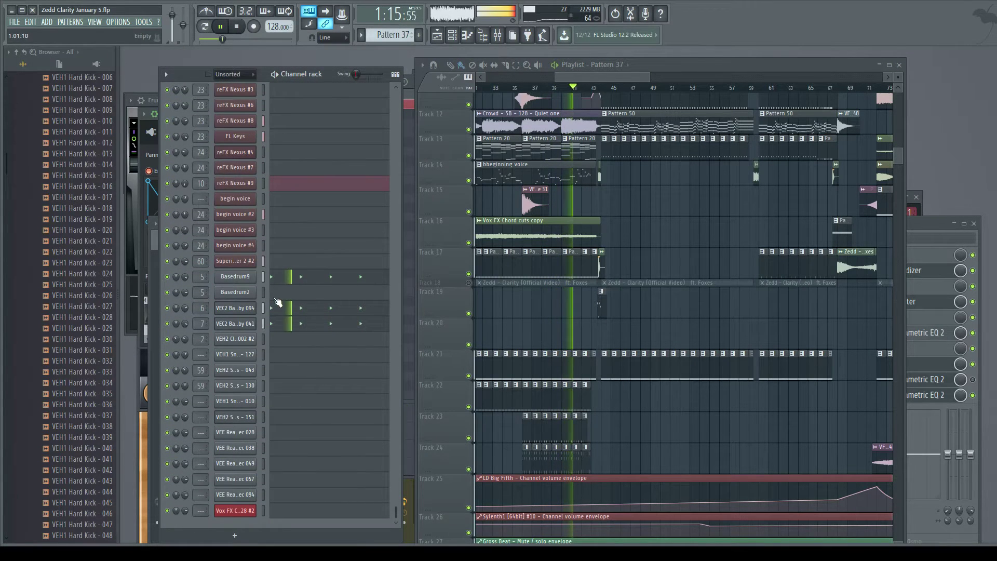
# Move the playlist on to the drop, open the mixer and inspect the High kick and VEH1 Hard Kick - 020 effect chains.
pyautogui.moveTo(605, 76); pyautogui.dragTo(615, 77)
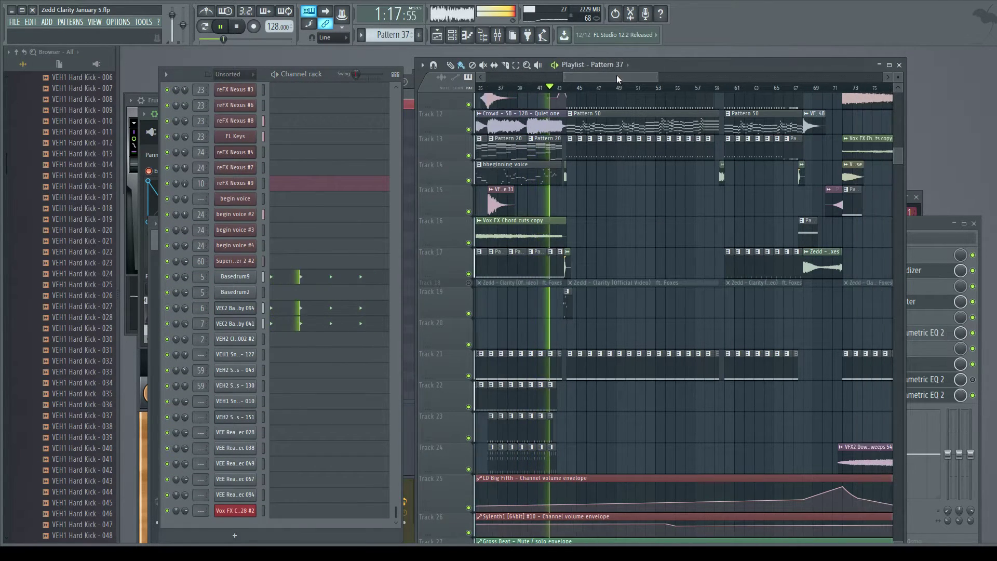
pyautogui.scroll(10, 652, 197)
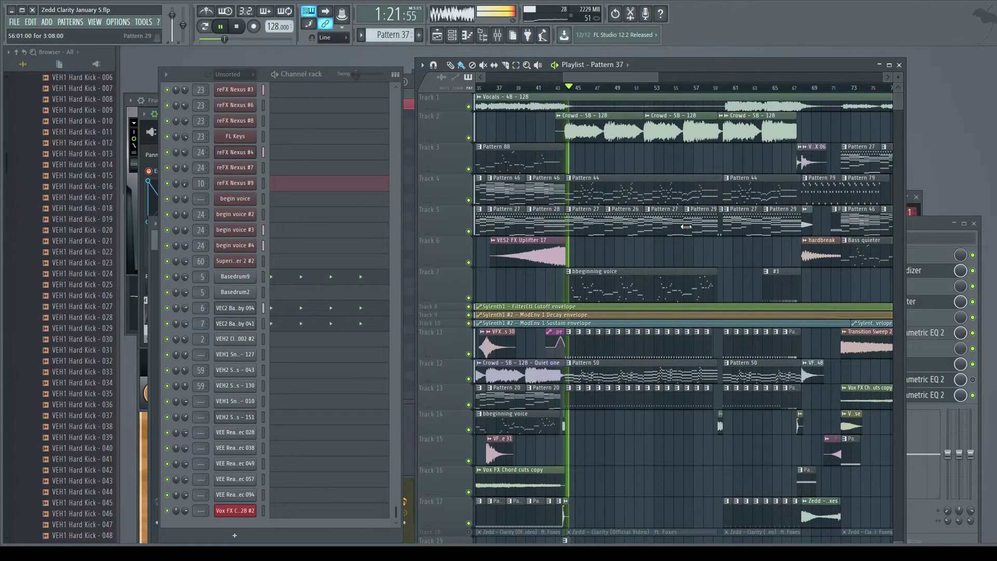
pyautogui.press('F9')
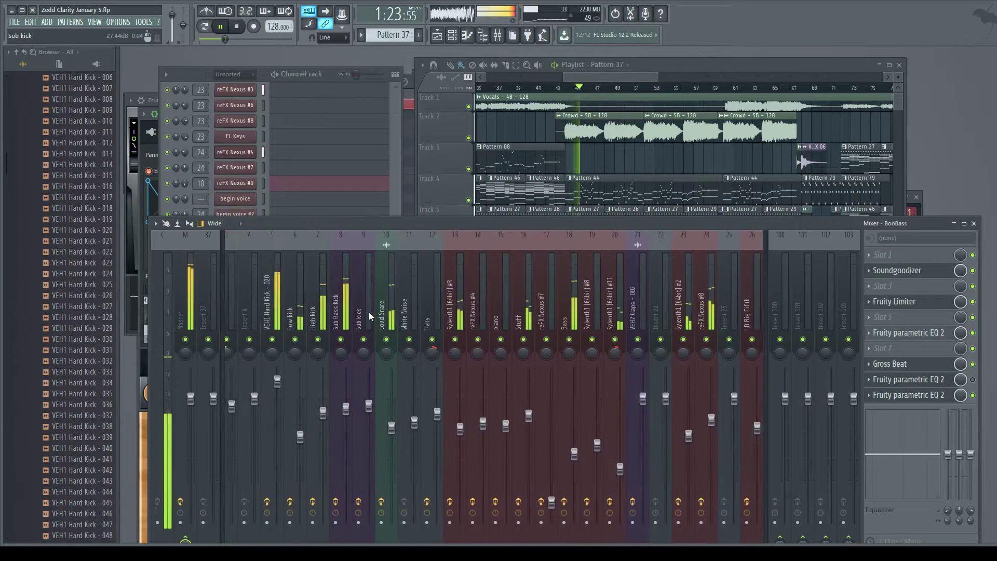
pyautogui.scroll(3, 369, 316)
pyautogui.click(391, 320)
pyautogui.click(370, 322)
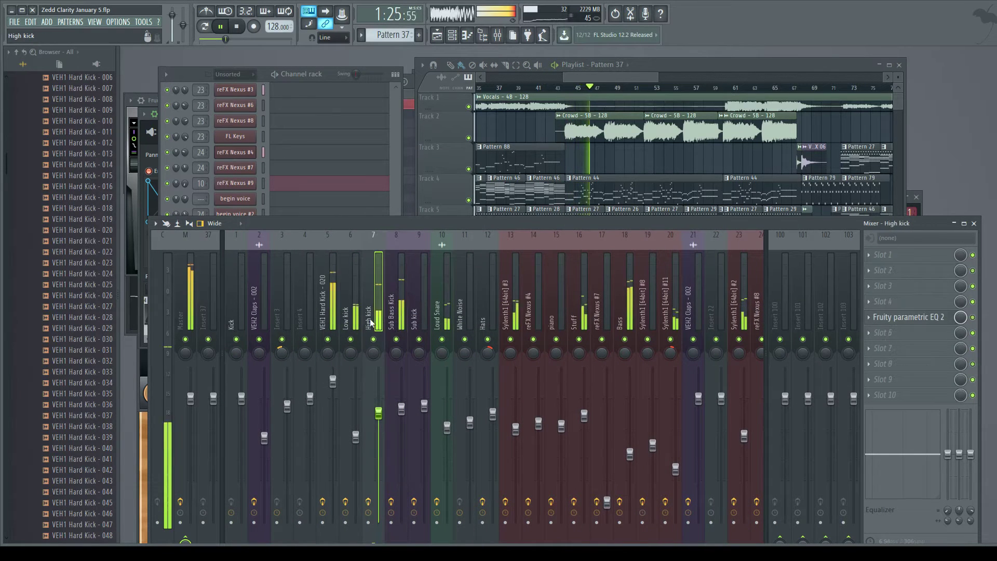
pyautogui.click(328, 301)
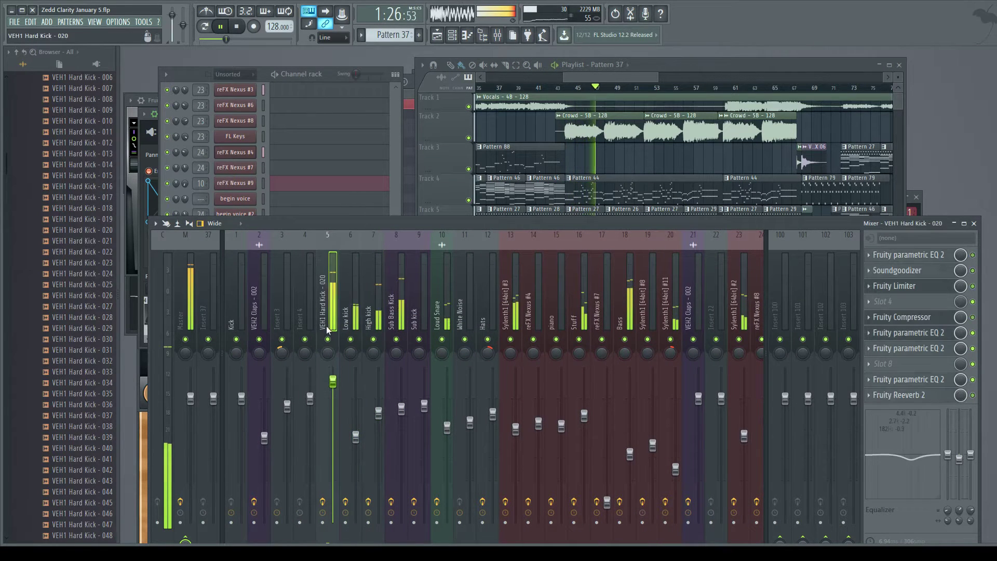
# Select Pattern 50 on track 12 and open its Sylenth1 [64bit] #7 lead instrument from the channel rack.
pyautogui.click(631, 79)
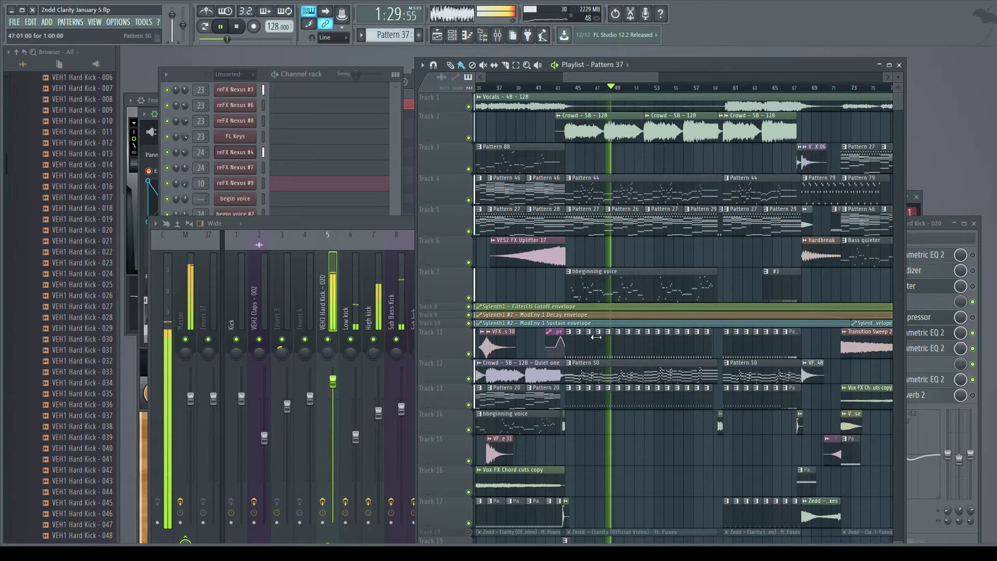
pyautogui.click(594, 363)
pyautogui.click(193, 71)
pyautogui.scroll(3, 343, 252)
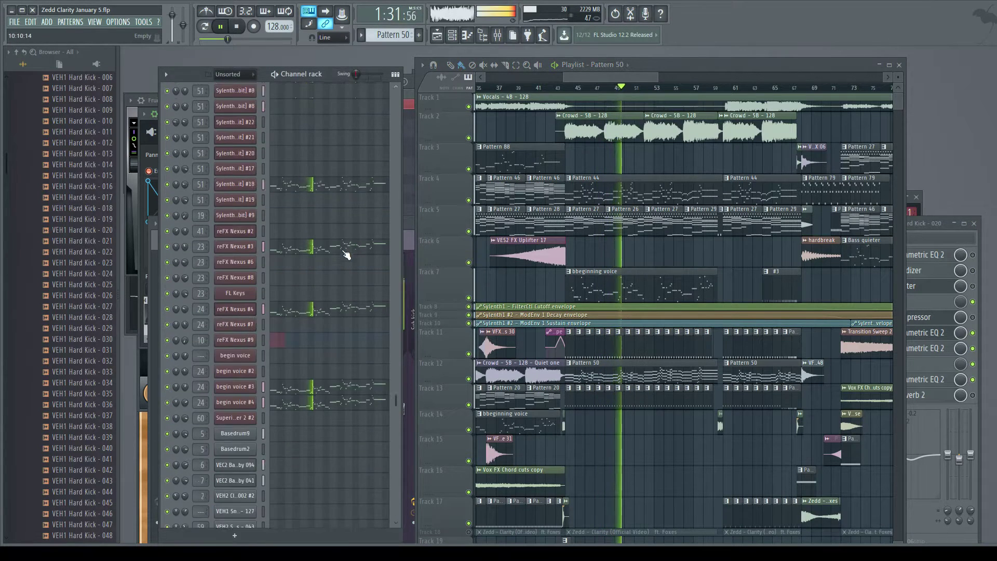
pyautogui.scroll(3, 346, 254)
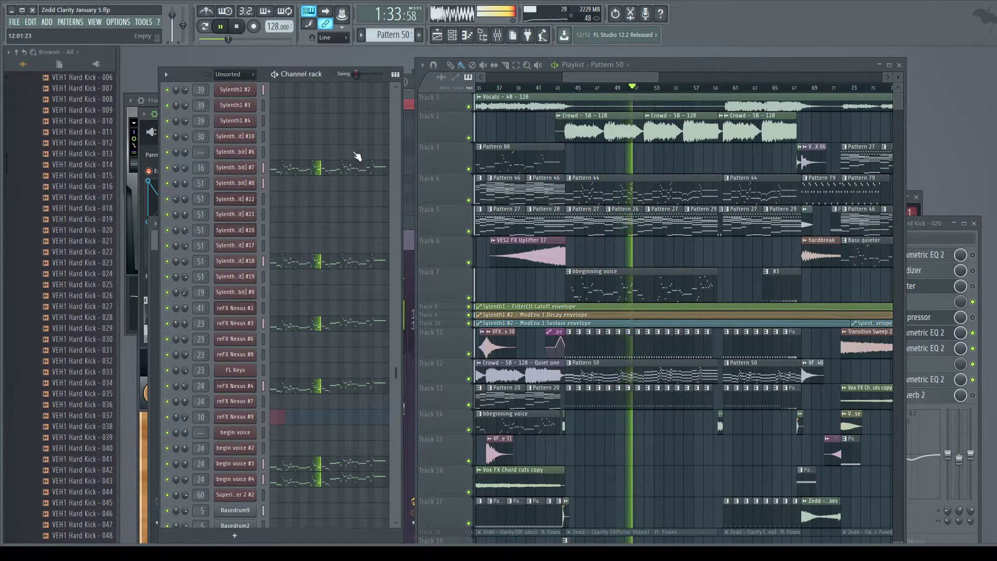
pyautogui.click(239, 169)
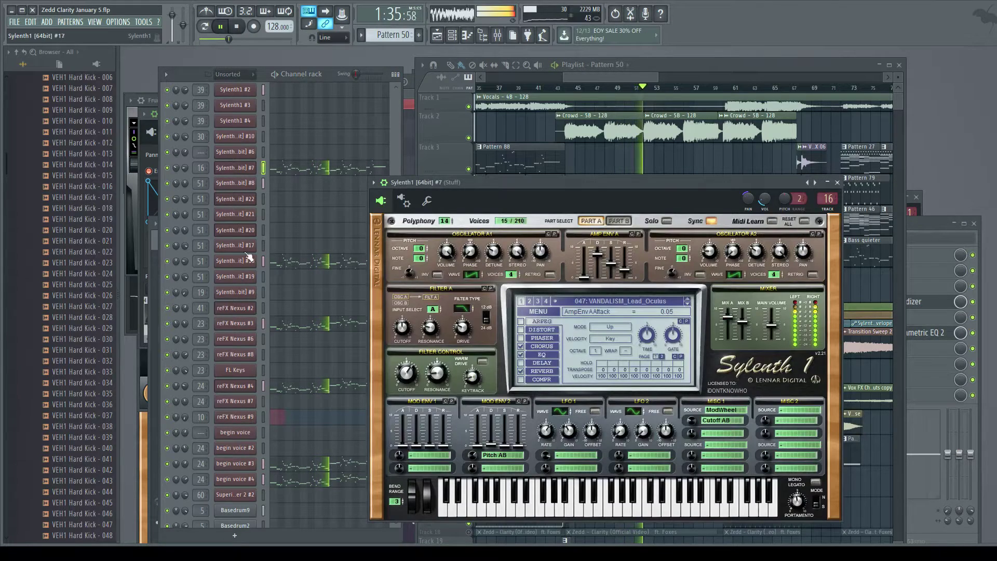
# Open Pattern 50's other lead instruments in turn, including reFX Nexus #3, reFX Nexus #4 and begin voice #3.
pyautogui.click(246, 279)
pyautogui.click(249, 325)
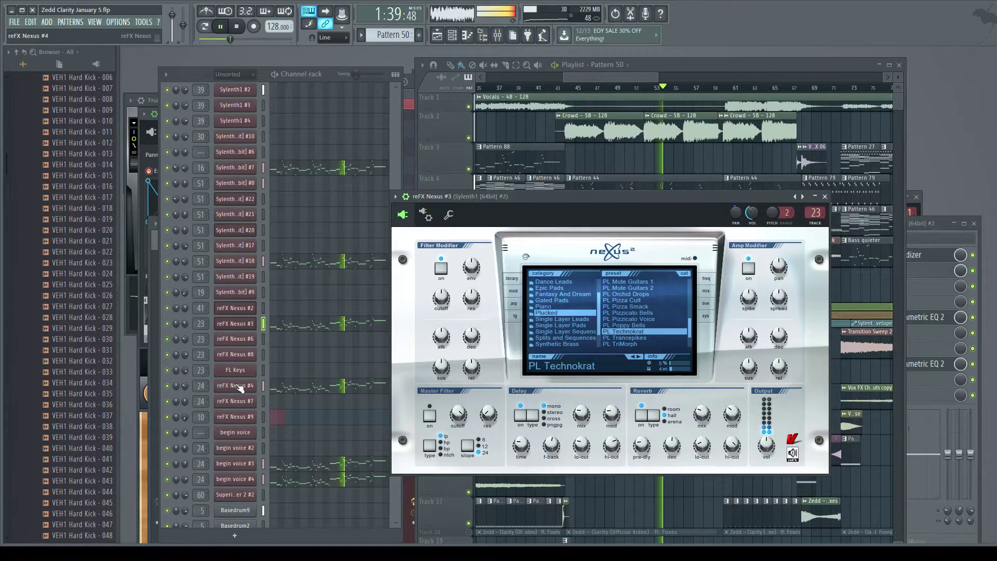
pyautogui.click(239, 387)
pyautogui.click(246, 468)
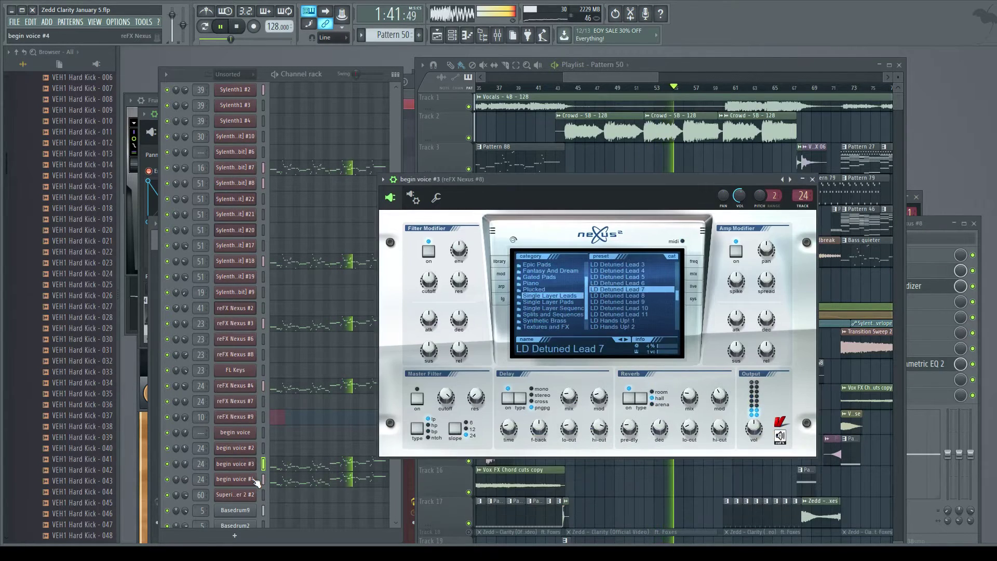
# Open Pattern 50's begin voice #4 instrument and show its reFX Nexus #8 track in the mixer.
pyautogui.click(255, 480)
pyautogui.moveTo(602, 74); pyautogui.dragTo(637, 77)
pyautogui.press('F9')
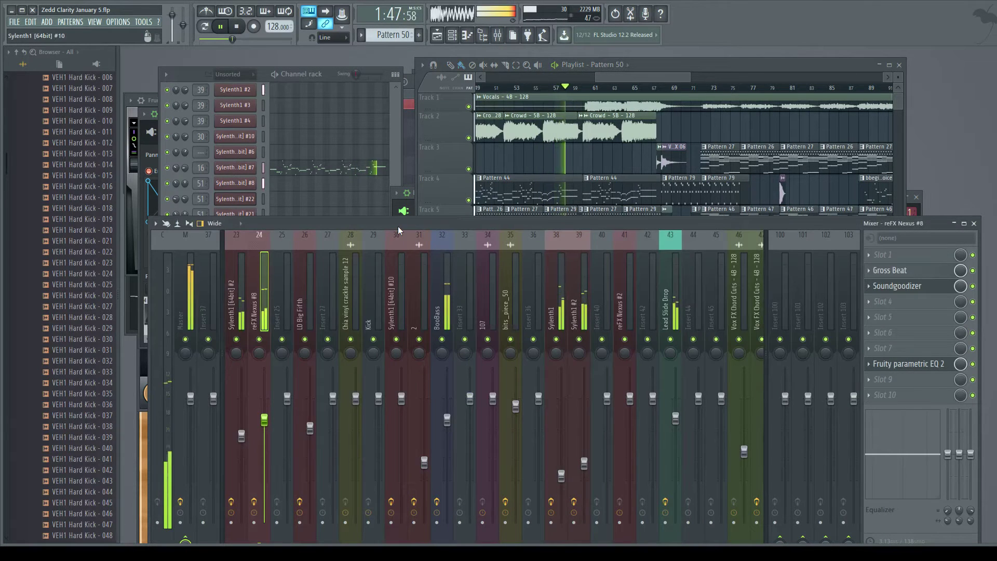
# Select pattern #3 on track 7 and examine its Snare 17 channel in the channel rack.
pyautogui.moveTo(605, 76); pyautogui.dragTo(640, 80)
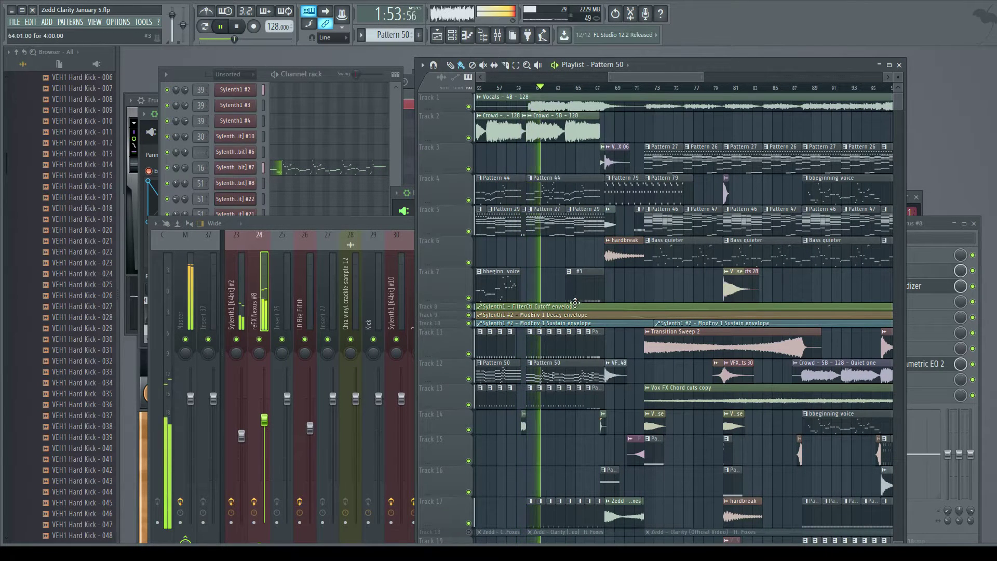
pyautogui.scroll(-10, 570, 416)
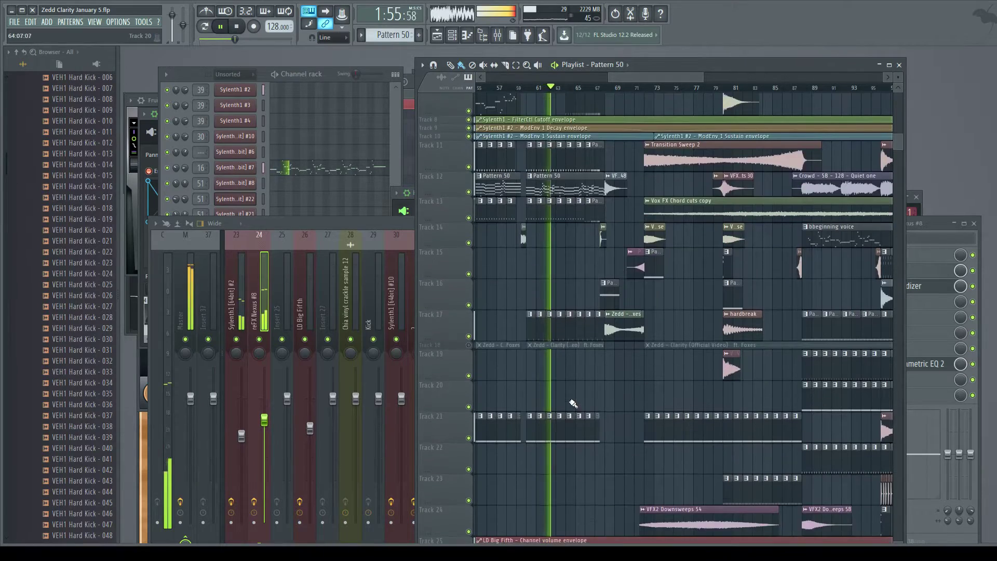
pyautogui.scroll(10, 566, 363)
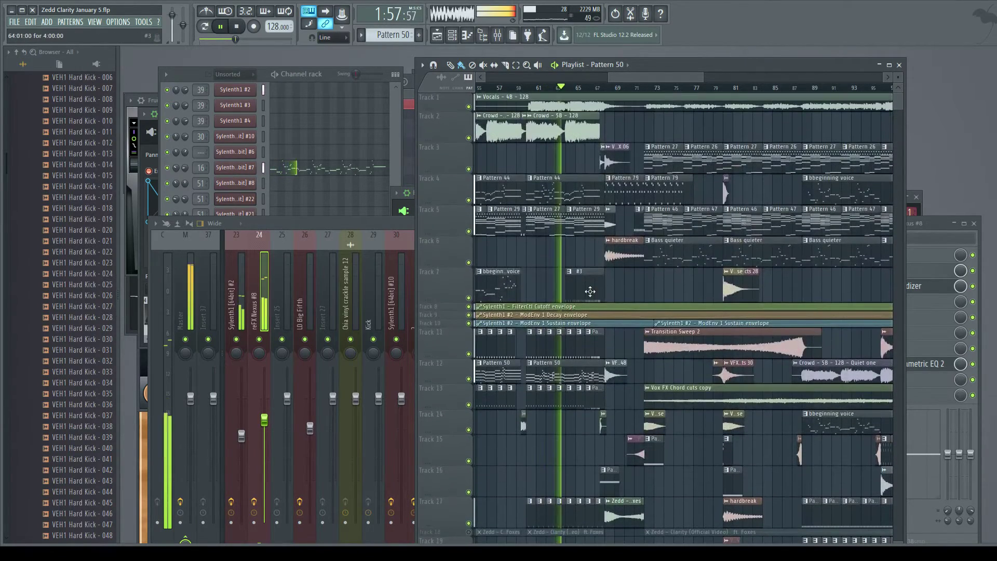
pyautogui.click(589, 283)
pyautogui.click(202, 96)
pyautogui.scroll(6, 305, 228)
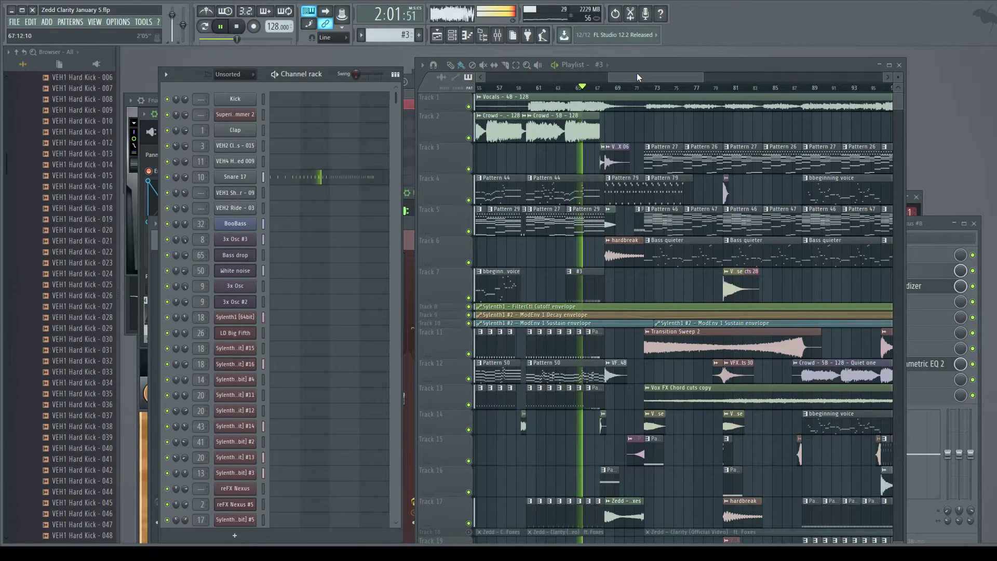
# Select Pattern 34 on track 16 and open its Bass drop channel to examine the volume envelope.
pyautogui.click(670, 76)
pyautogui.moveTo(659, 77); pyautogui.dragTo(667, 77)
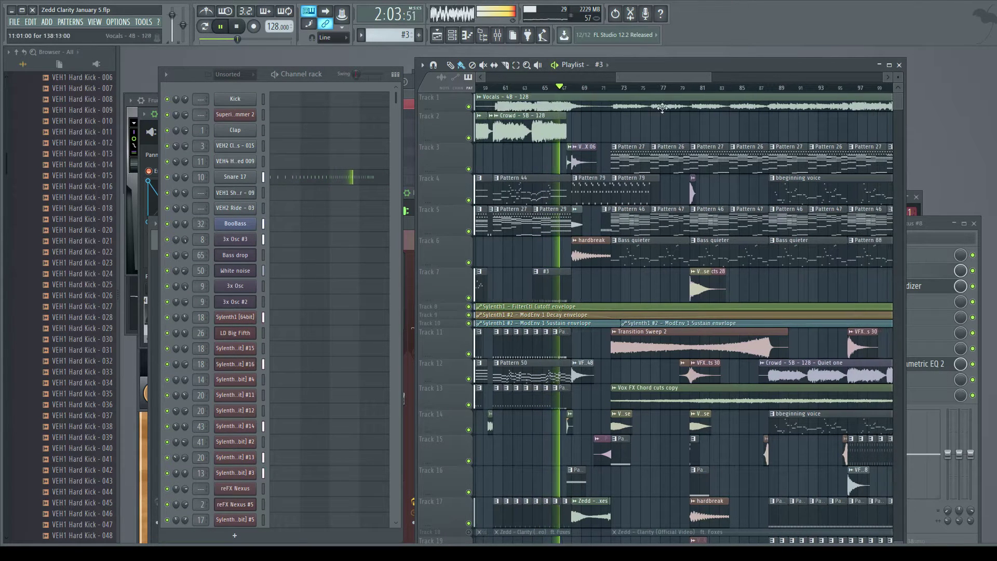
pyautogui.keyDown('ctrl'); pyautogui.scroll(2, 574, 164); pyautogui.keyUp('ctrl')
pyautogui.scroll(-4, 590, 299)
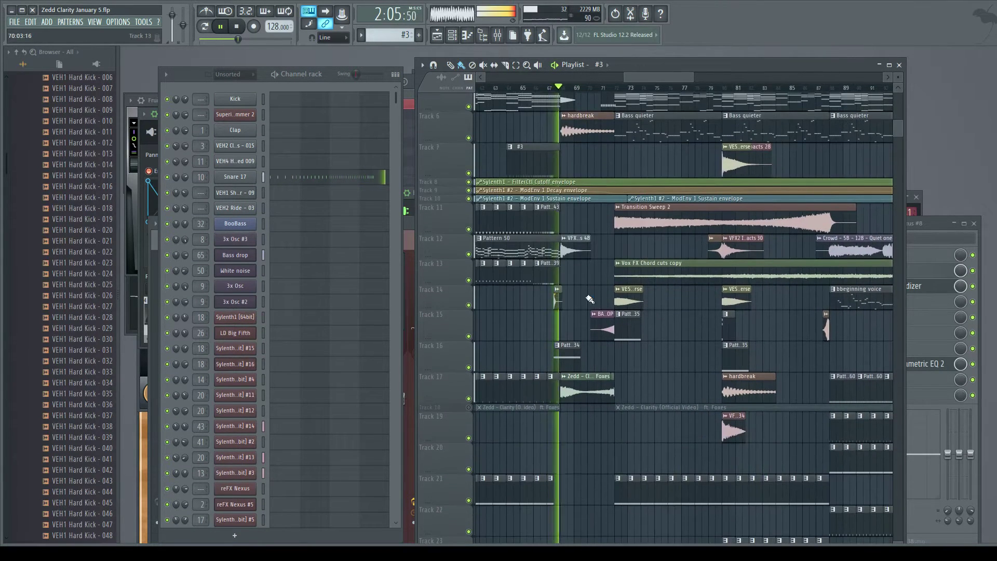
pyautogui.click(564, 362)
pyautogui.click(235, 255)
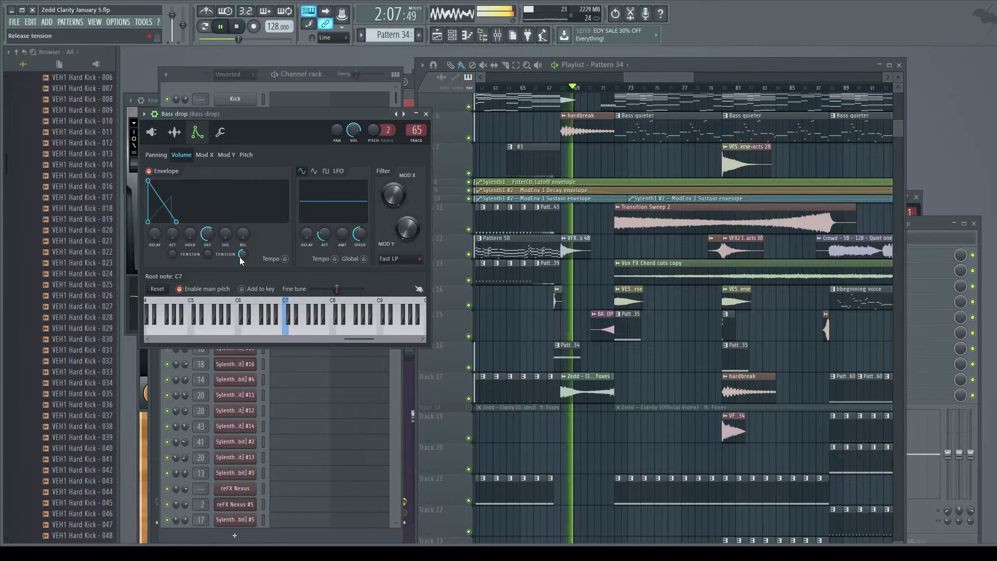
pyautogui.moveTo(296, 114); pyautogui.dragTo(319, 117)
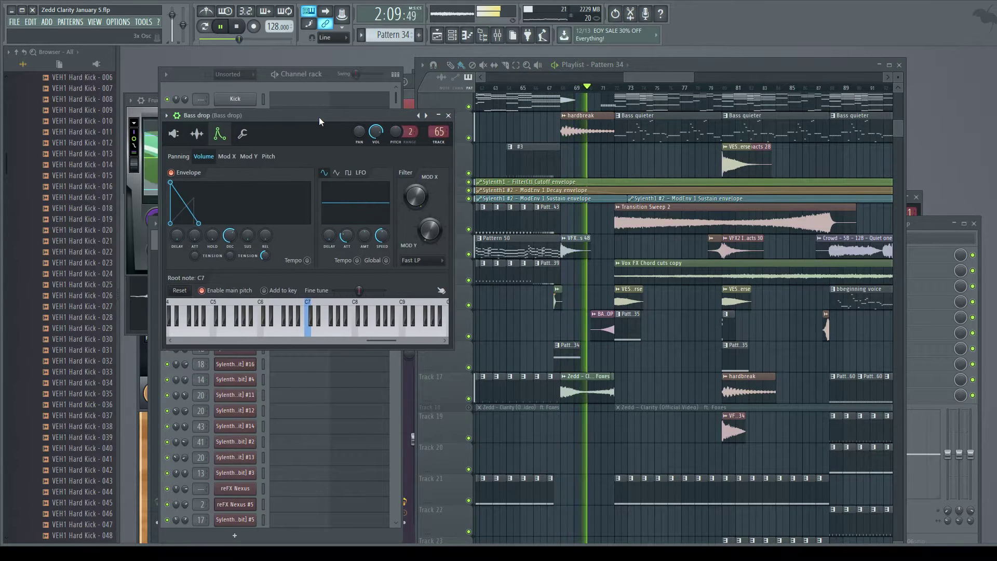
# Follow the playlist on to Pattern 74 on track 15 and examine its Superior drummer 2 #2 channel in the channel rack.
pyautogui.moveTo(645, 76); pyautogui.dragTo(744, 75)
pyautogui.scroll(4, 641, 121)
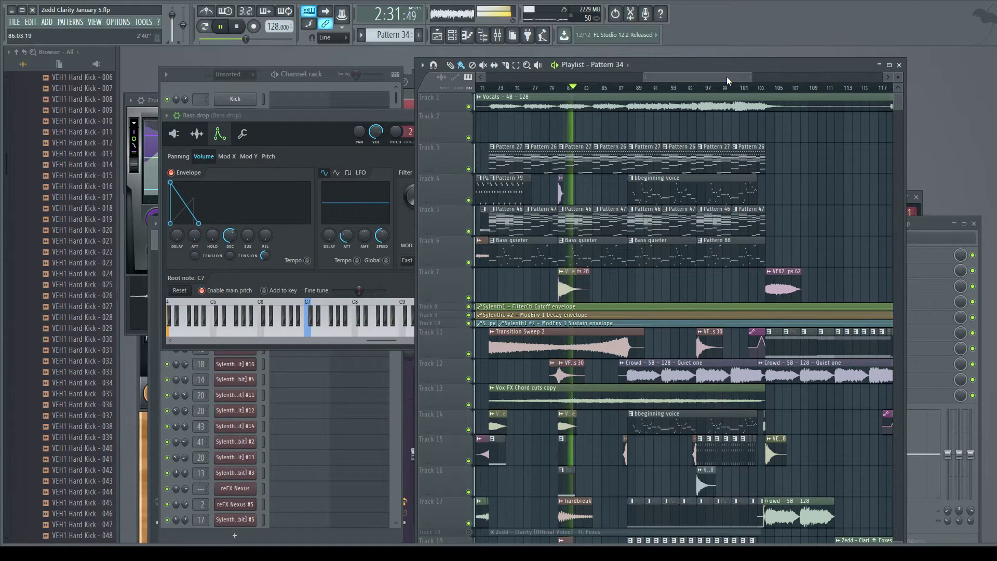
pyautogui.moveTo(726, 77); pyautogui.dragTo(752, 94)
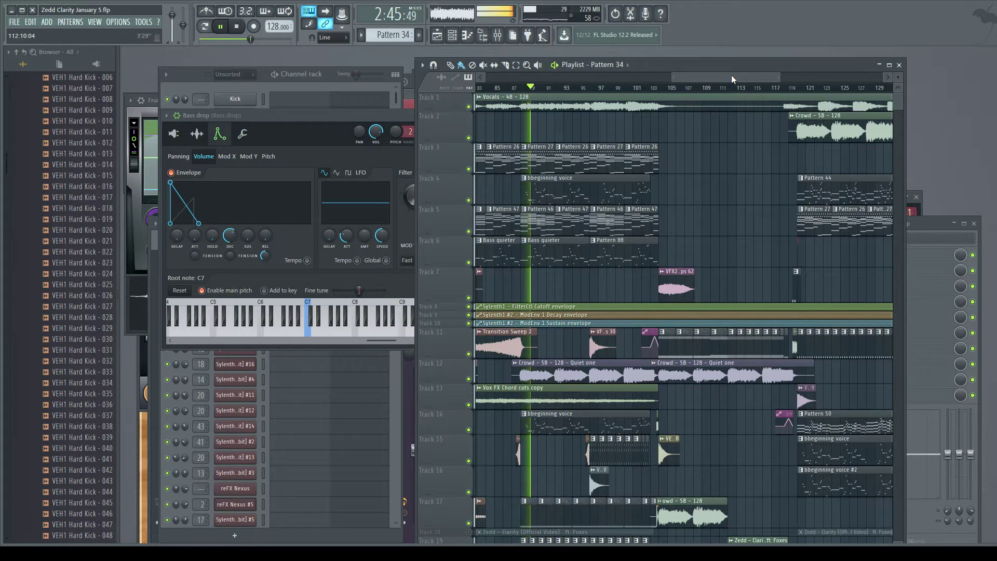
pyautogui.moveTo(731, 75); pyautogui.dragTo(742, 74)
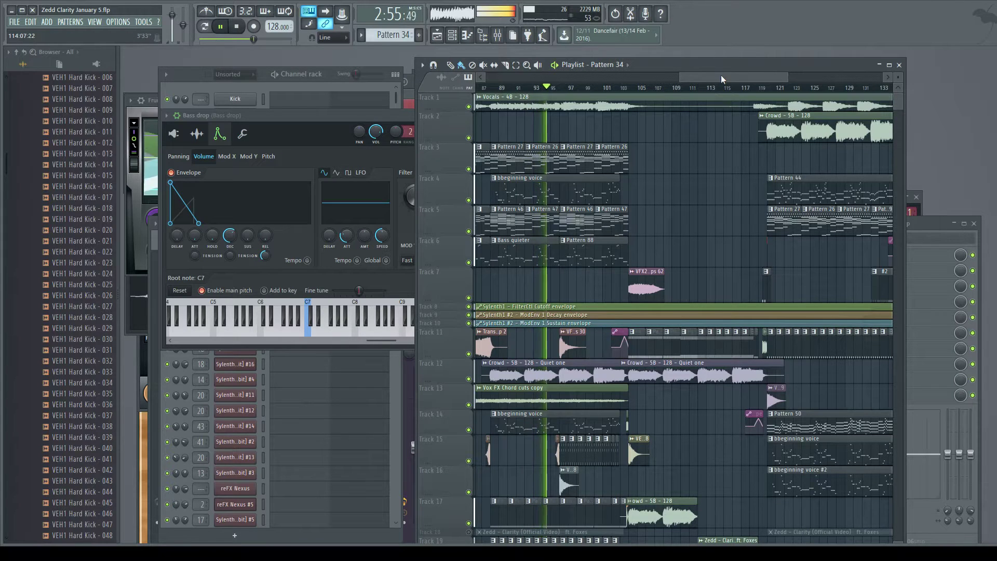
pyautogui.moveTo(720, 74); pyautogui.dragTo(737, 78)
pyautogui.click(529, 456)
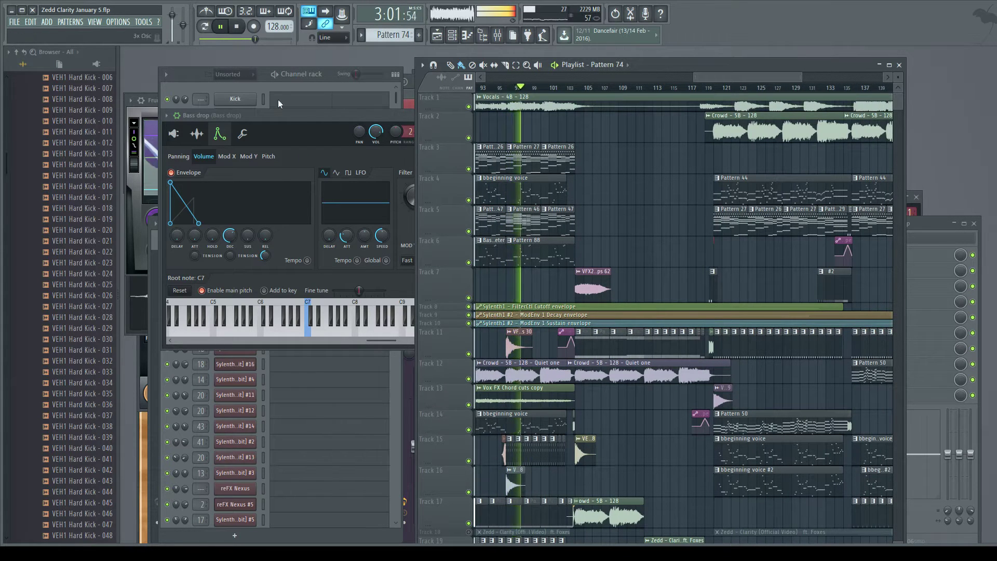
pyautogui.click(189, 74)
pyautogui.scroll(-10, 307, 176)
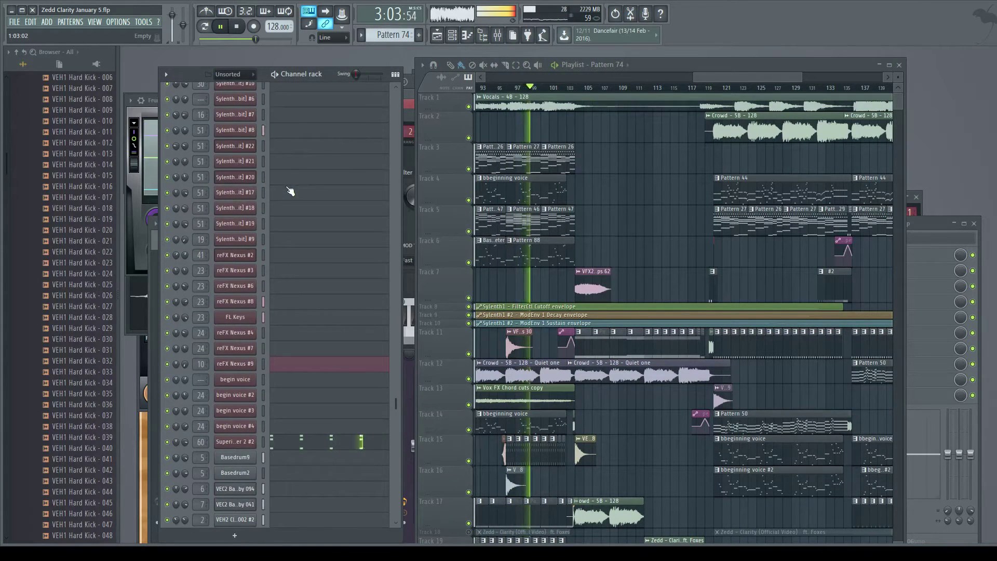
pyautogui.scroll(8, 285, 193)
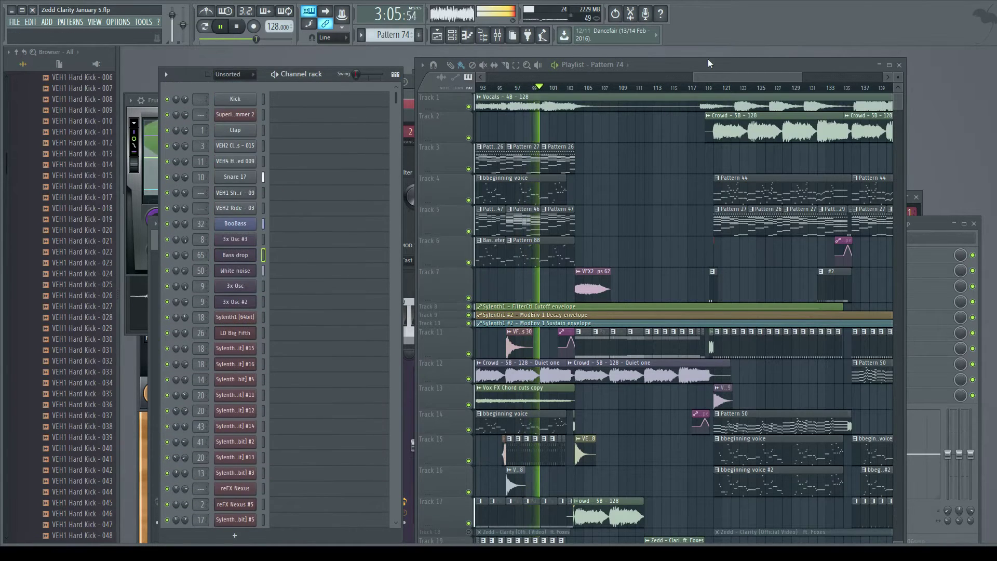
# Select Pattern 54 on track 11 at the breakdown and examine its drum and VEH2 snare channels in the channel rack.
pyautogui.moveTo(731, 75); pyautogui.dragTo(752, 80)
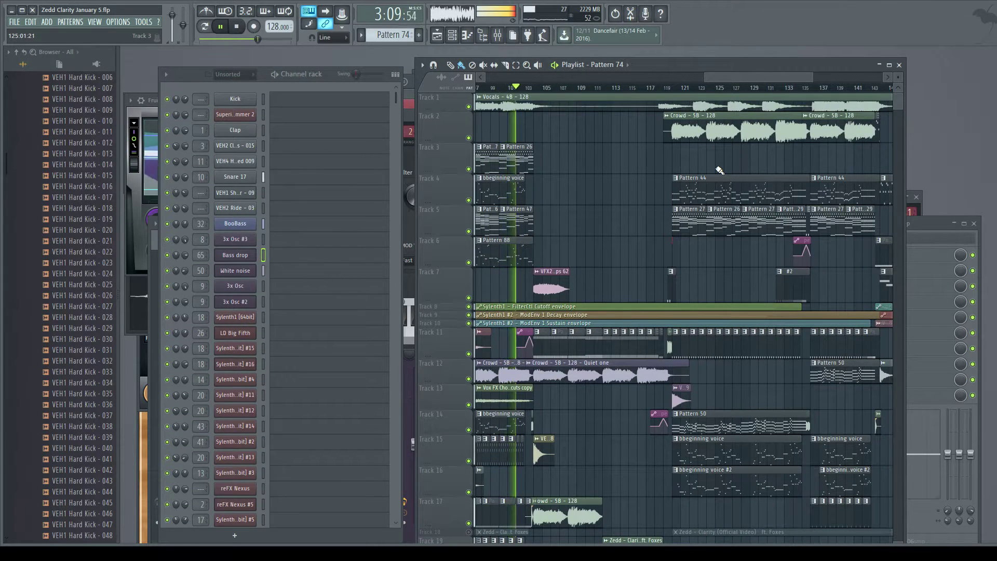
pyautogui.scroll(3, 634, 233)
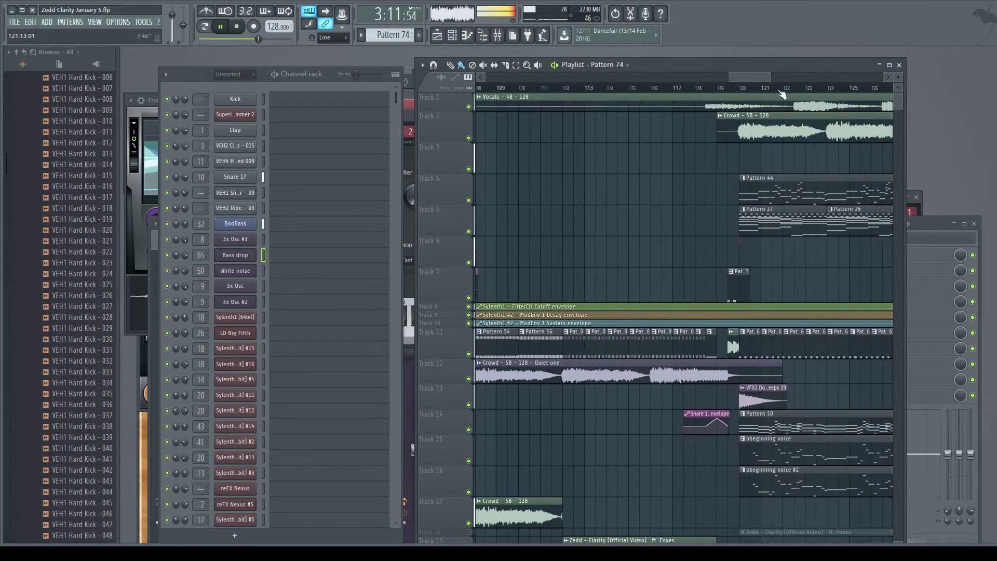
pyautogui.moveTo(752, 77); pyautogui.dragTo(736, 76)
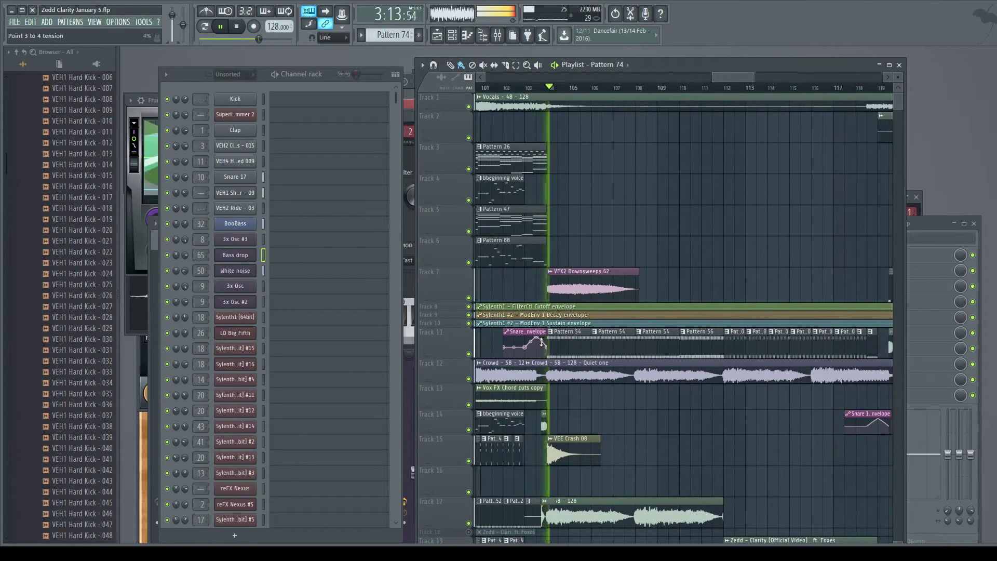
pyautogui.click(575, 347)
pyautogui.scroll(-7, 280, 176)
pyautogui.scroll(-7, 282, 177)
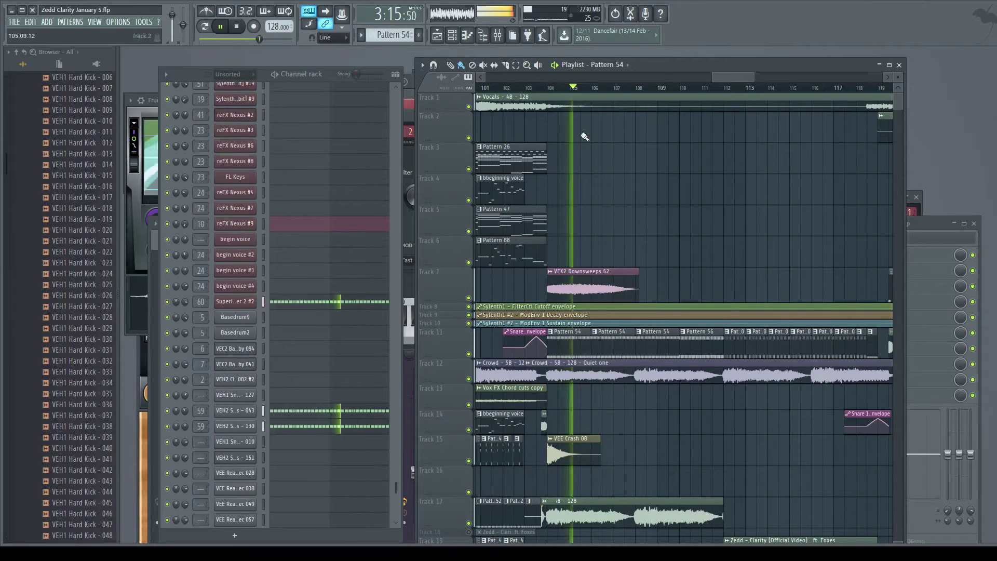
# Select Pattern 40 on track 11 and examine its Superior drummer 2 #2 and Basedrum9 channels in the channel rack.
pyautogui.hscroll(2, 742, 77)
pyautogui.scroll(-1, 746, 72)
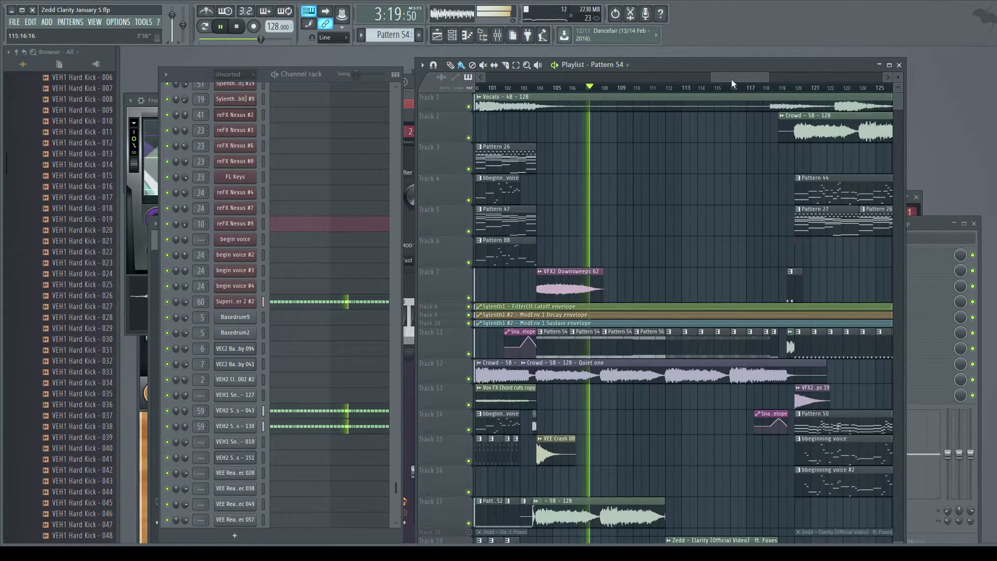
pyautogui.moveTo(732, 78); pyautogui.dragTo(746, 77)
pyautogui.scroll(-3, 738, 106)
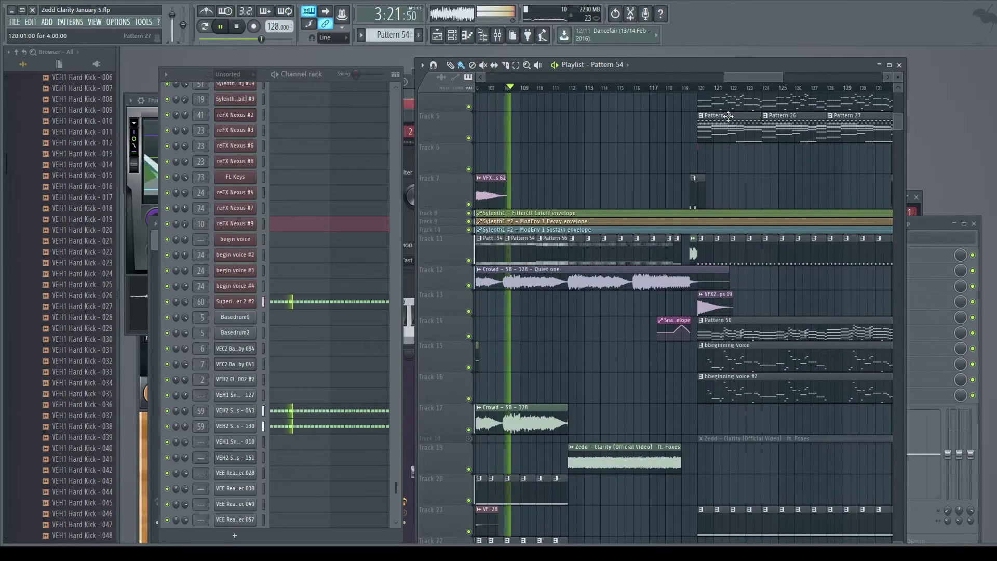
pyautogui.scroll(4, 725, 117)
pyautogui.scroll(-3, 797, 122)
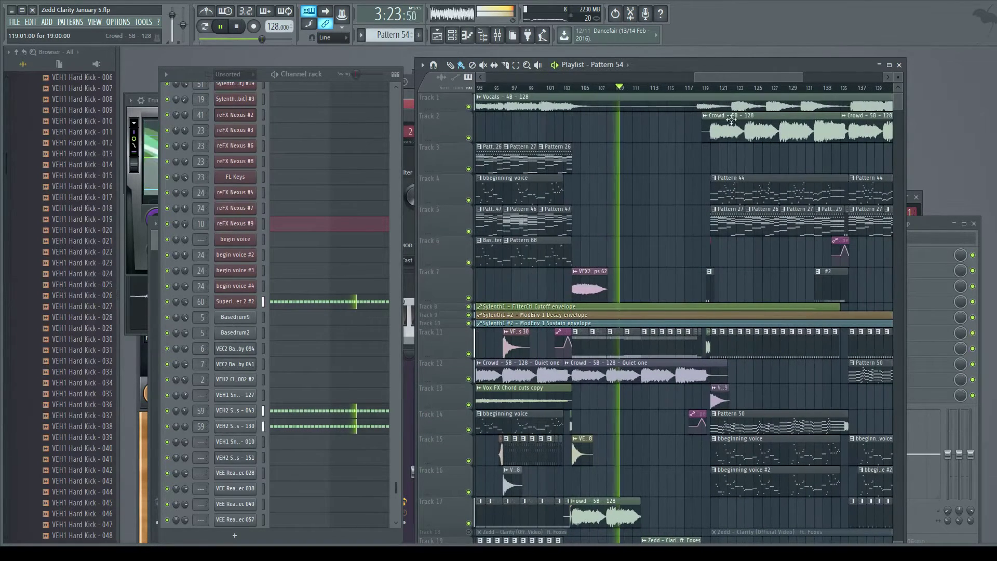
pyautogui.moveTo(743, 77); pyautogui.dragTo(773, 76)
pyautogui.click(601, 350)
pyautogui.scroll(-3, 374, 218)
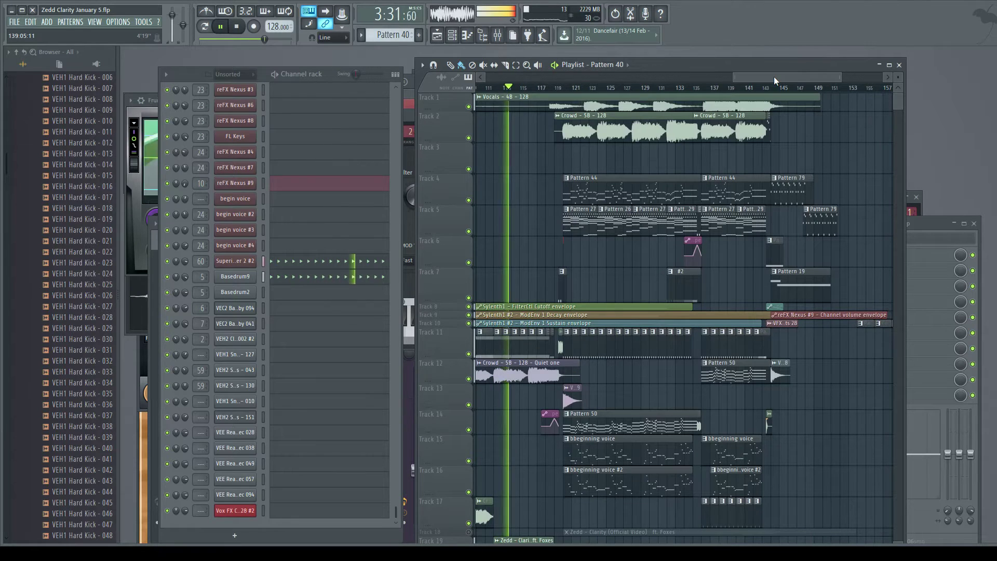
# Select Pattern 45 and follow the final drop's patterns in the playlist from about bar 117 onward.
pyautogui.scroll(2, 611, 174)
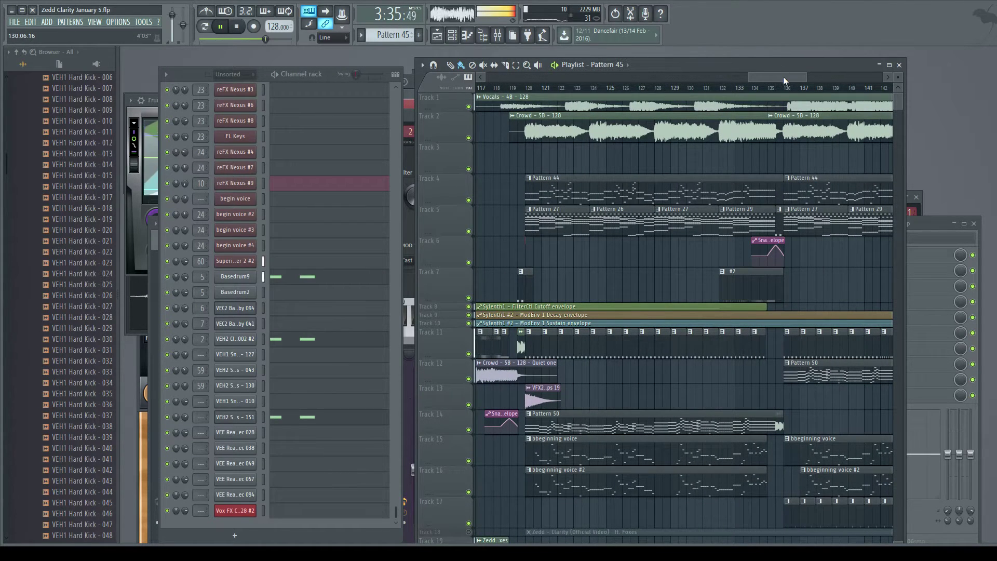
pyautogui.scroll(2, 617, 174)
pyautogui.moveTo(774, 74); pyautogui.dragTo(772, 76)
pyautogui.scroll(-3, 725, 179)
pyautogui.scroll(2, 725, 180)
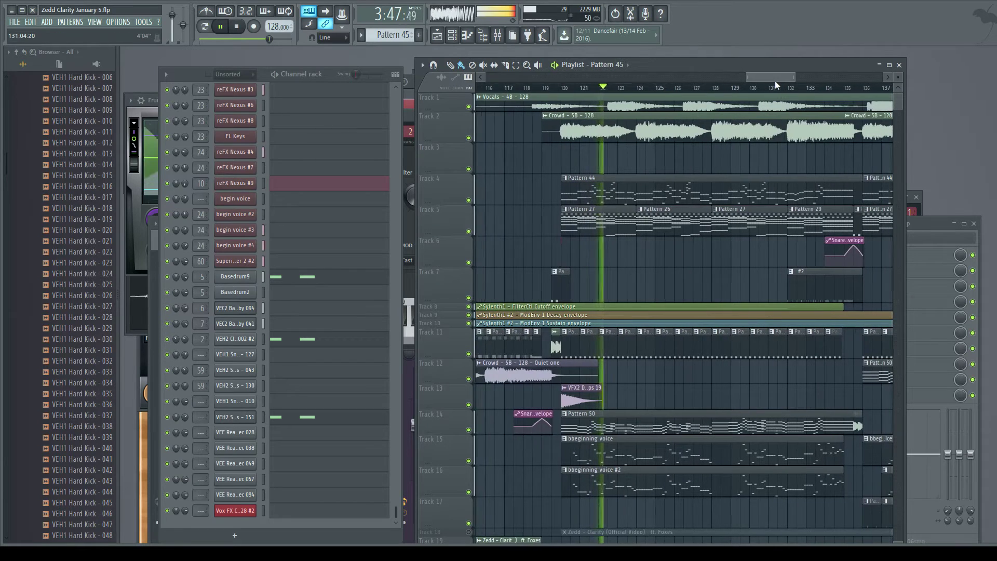
pyautogui.scroll(-2, 780, 80)
pyautogui.moveTo(781, 80)
pyautogui.mouseDown()
pyautogui.moveTo(798, 75)
pyautogui.moveTo(786, 74)
pyautogui.mouseUp()
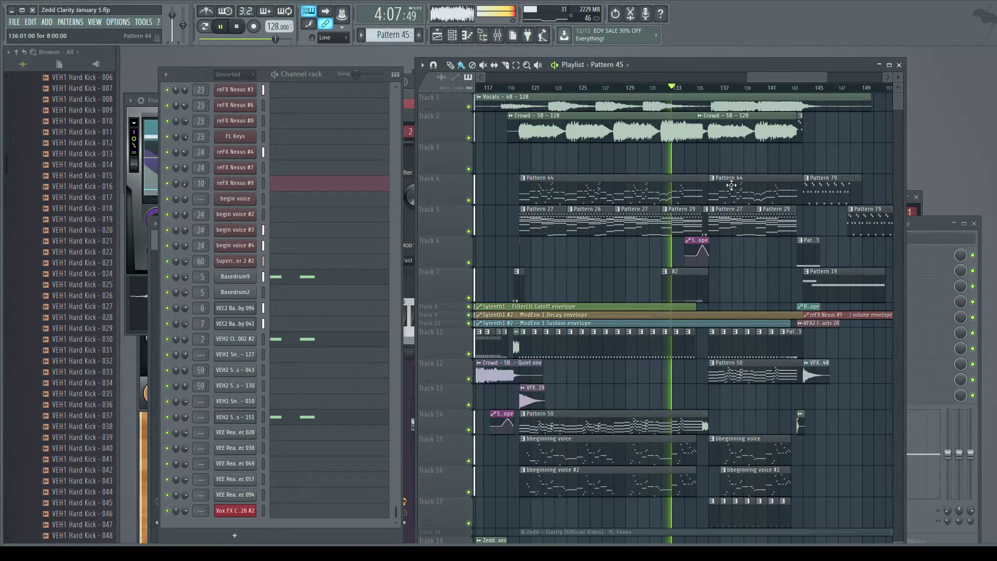
# Follow the playlist through the end of the drop into the outro, examining Pattern 33, Pattern 79 and Pattern 19.
pyautogui.scroll(5, 731, 185)
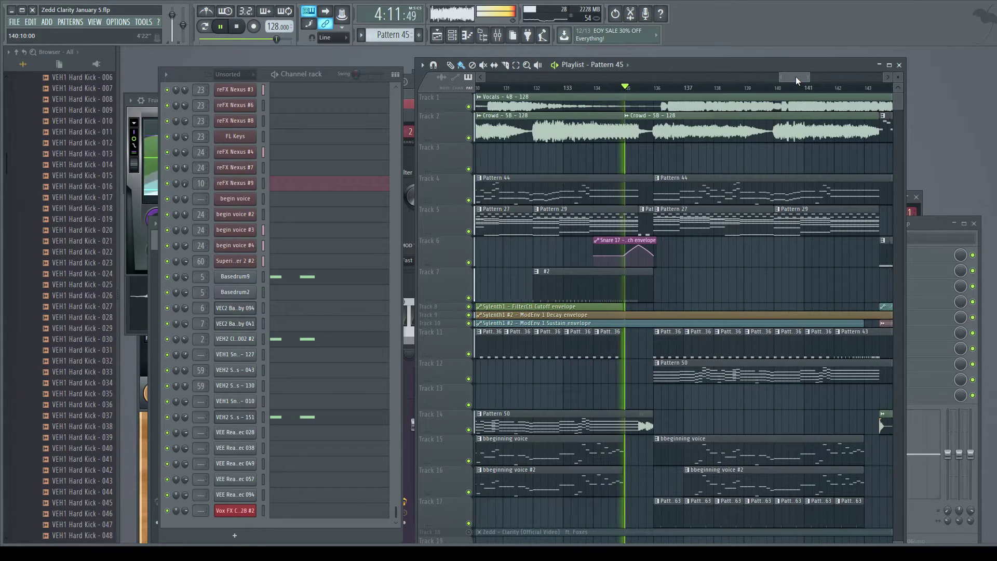
pyautogui.moveTo(796, 76); pyautogui.dragTo(803, 77)
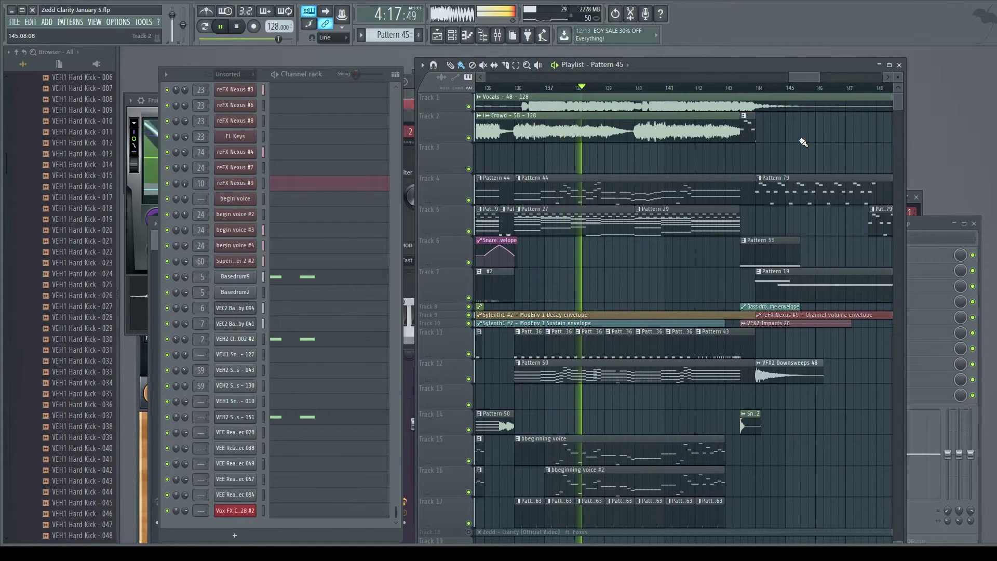
pyautogui.moveTo(802, 78); pyautogui.dragTo(803, 78)
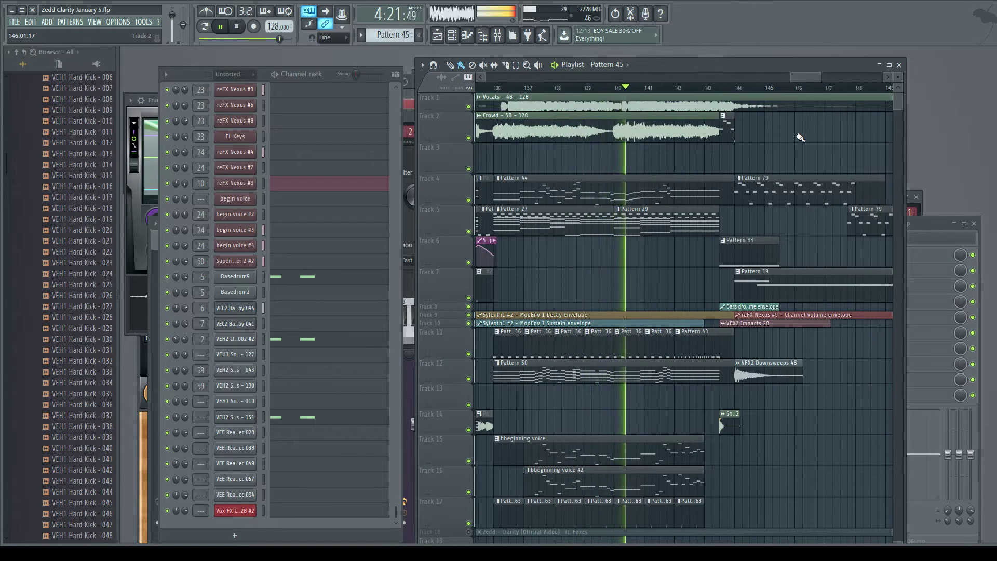
pyautogui.moveTo(798, 77); pyautogui.dragTo(803, 80)
pyautogui.scroll(-1, 804, 123)
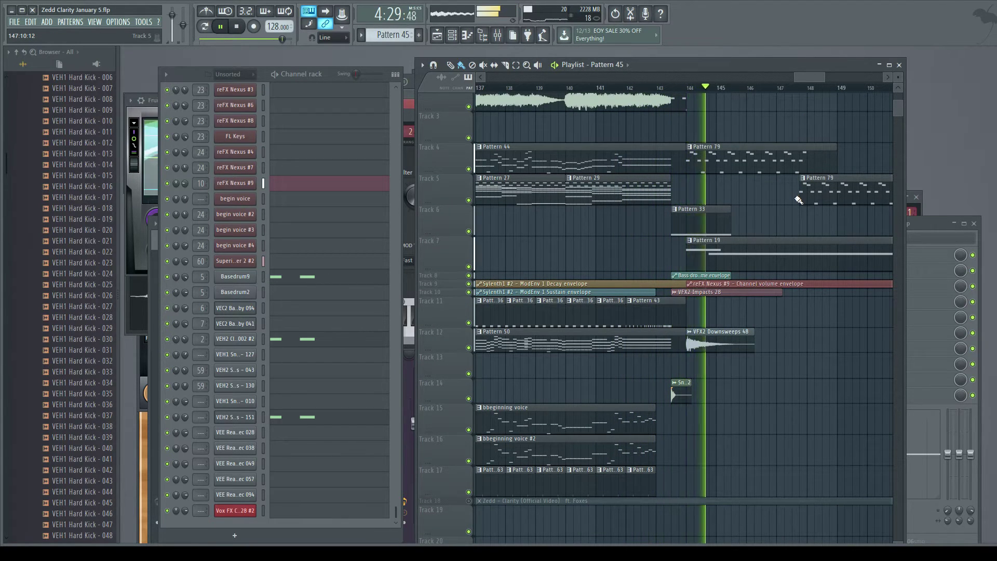
pyautogui.moveTo(807, 76); pyautogui.dragTo(820, 76)
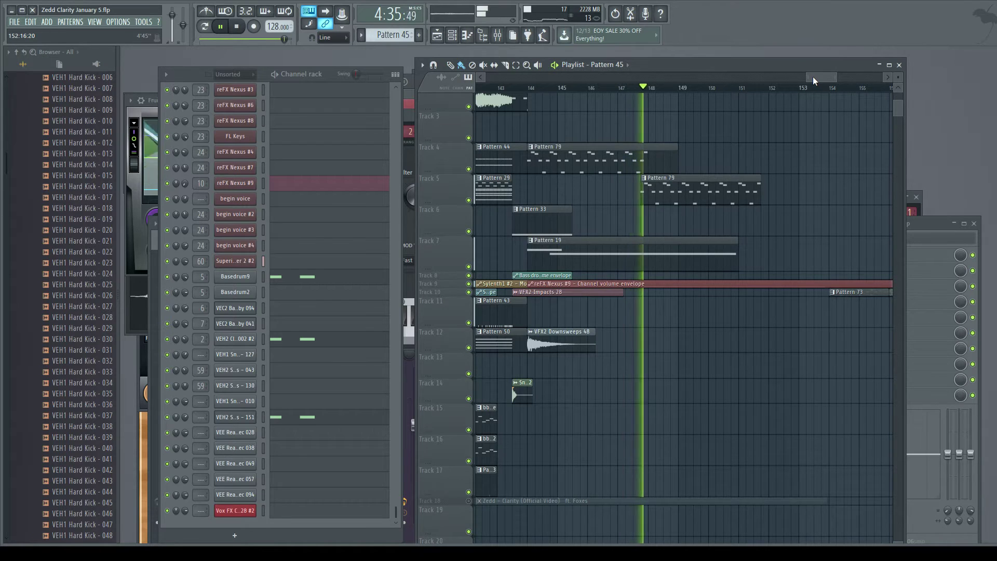
pyautogui.scroll(-3, 810, 131)
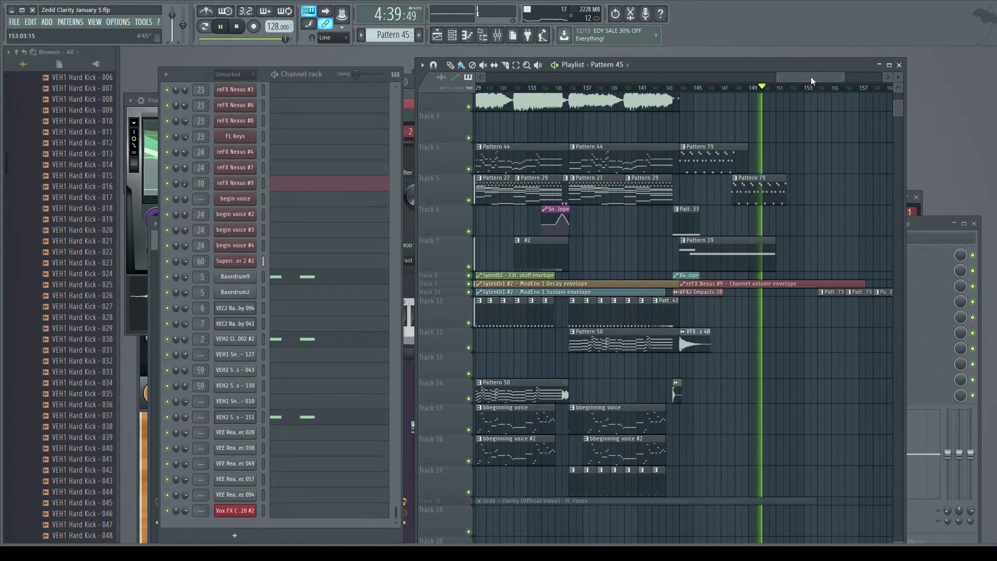
# Return to the start of the playlist and play Pattern 27 and Pattern 79 on their own, examining their channels.
pyautogui.moveTo(811, 77); pyautogui.dragTo(511, 79)
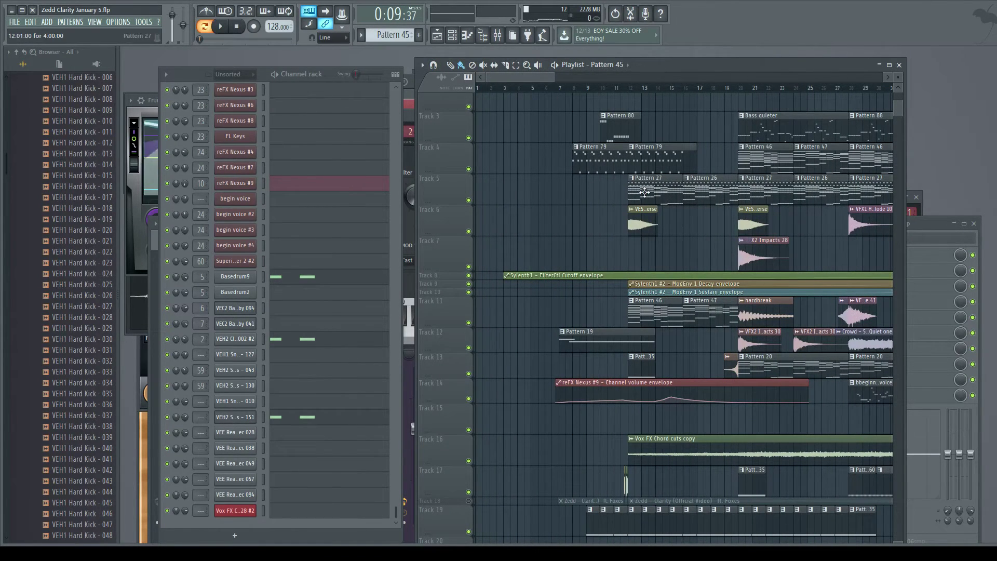
pyautogui.click(232, 27)
pyautogui.scroll(10, 290, 216)
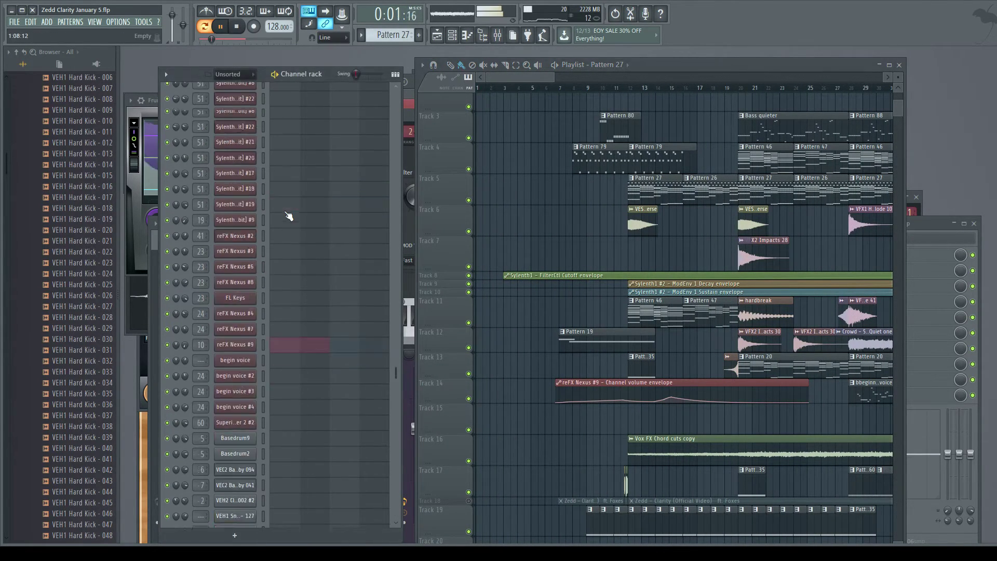
pyautogui.moveTo(504, 78); pyautogui.dragTo(527, 78)
pyautogui.click(510, 158)
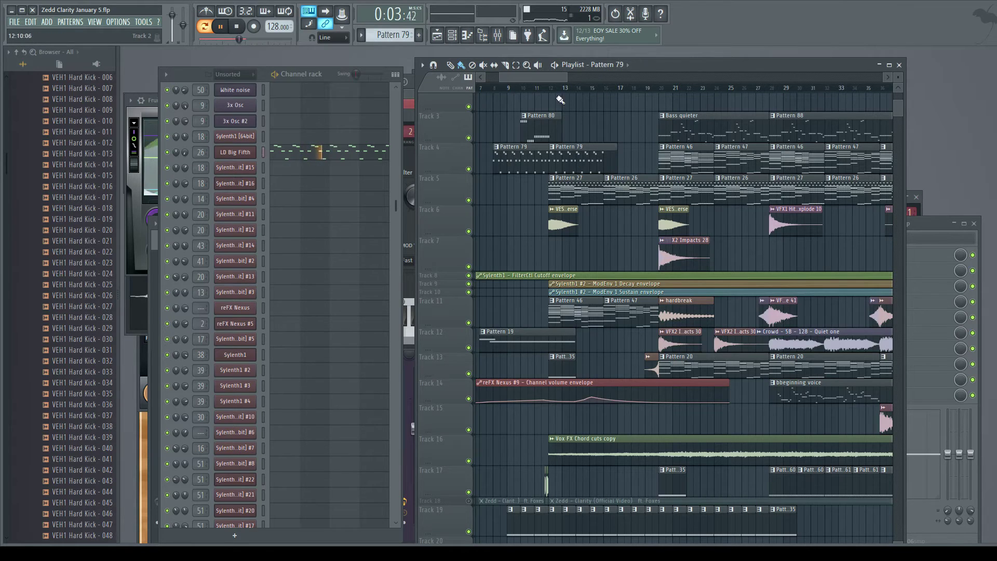
# Solo track 4 and play Pattern 79, then Pattern 46 from about bar 19, checking its levels in the mixer.
pyautogui.press('l')
pyautogui.rightClick(470, 169)
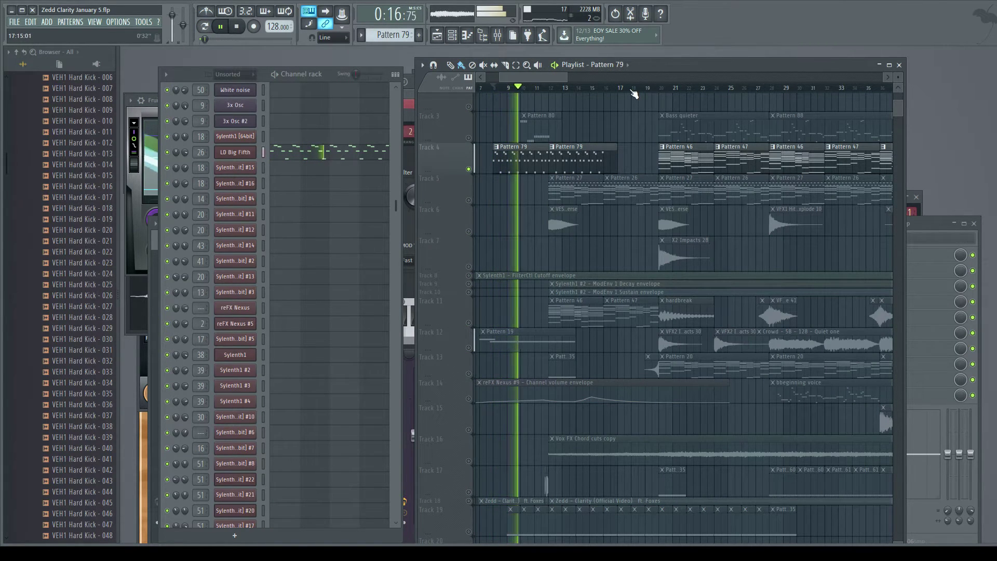
pyautogui.click(653, 90)
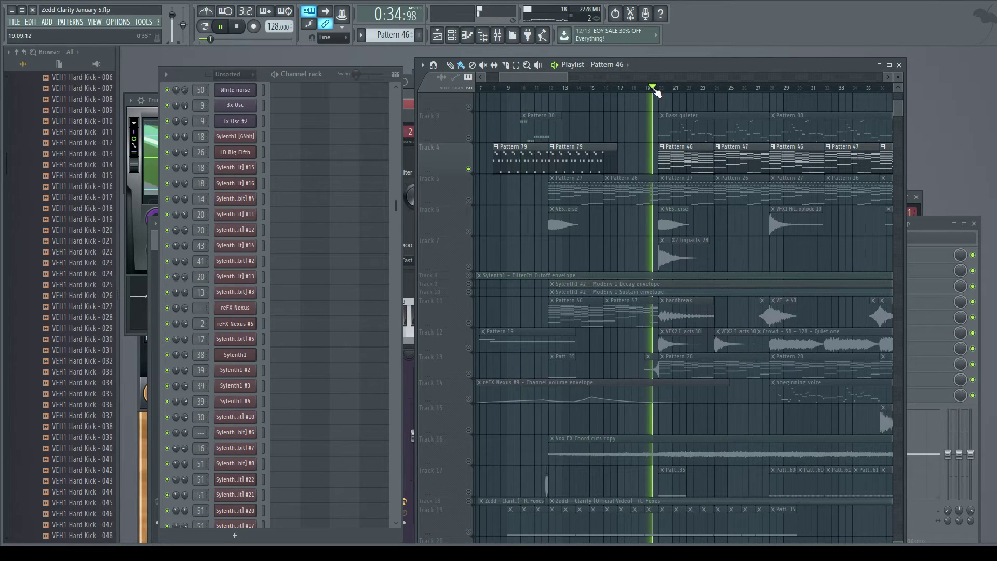
pyautogui.moveTo(566, 78); pyautogui.dragTo(582, 83)
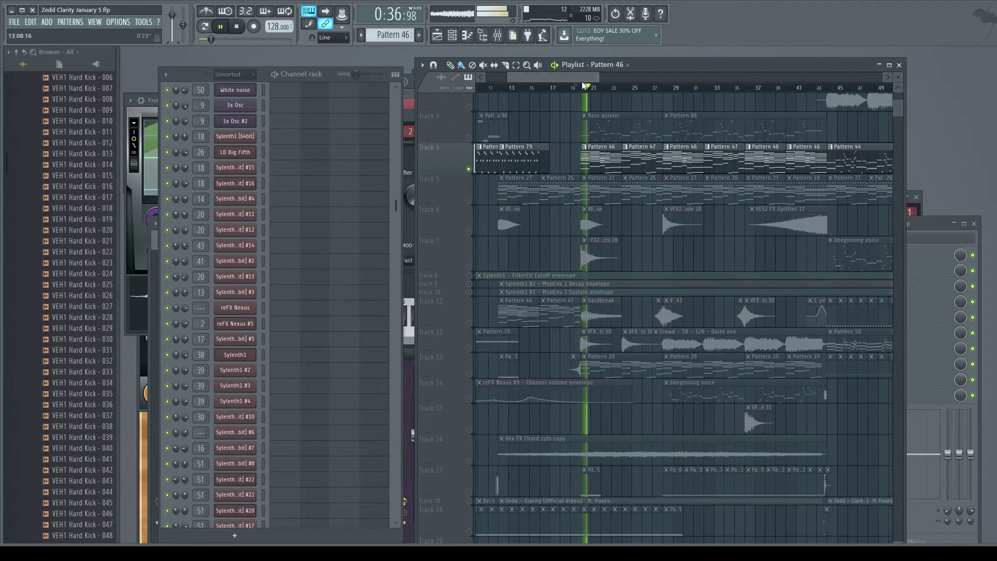
pyautogui.scroll(2, 585, 86)
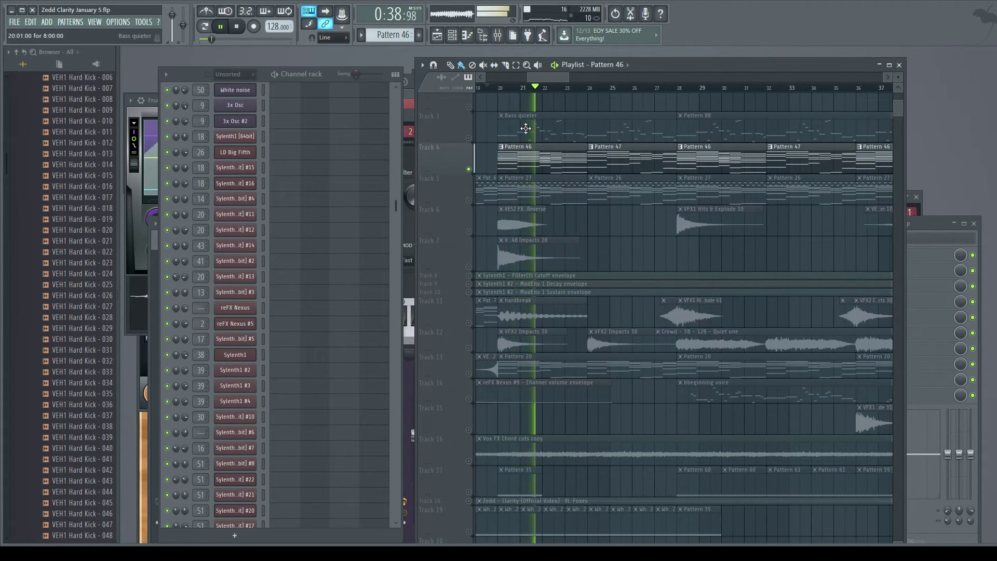
pyautogui.press('F9')
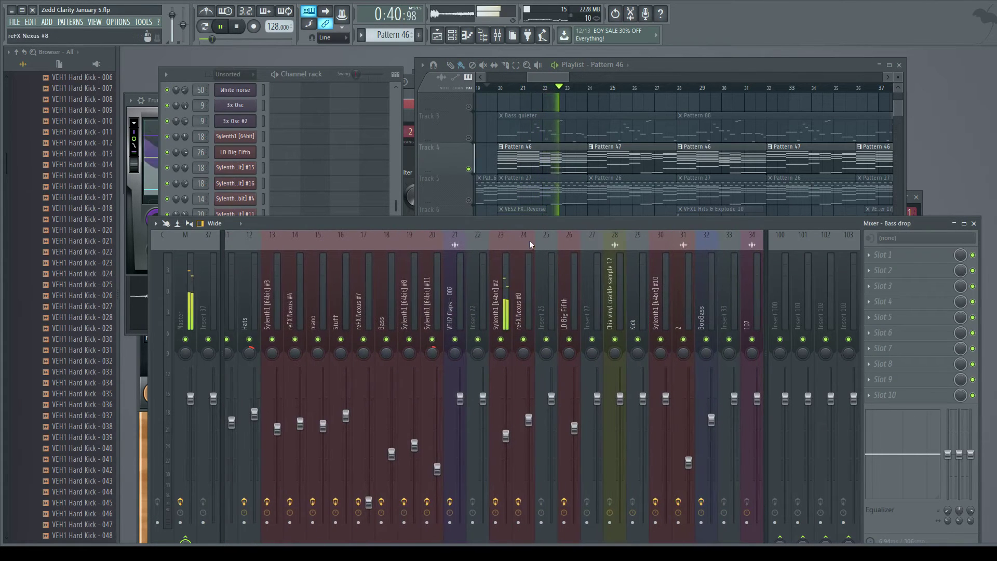
# Replay from about bar 19 with track 3's Bass quieter pattern soloed, then solo Pattern 20 on track 13.
pyautogui.click(549, 79)
pyautogui.click(501, 87)
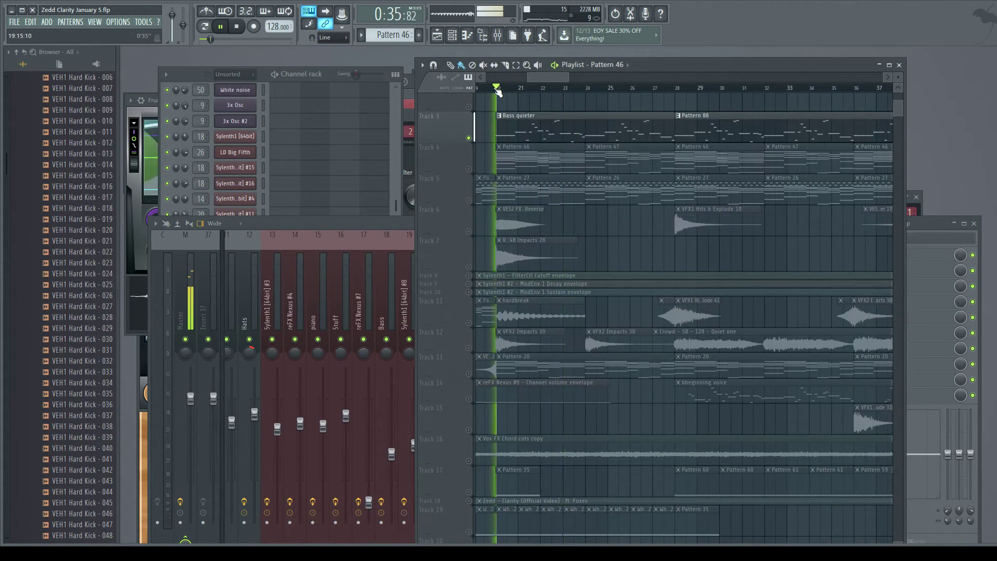
pyautogui.scroll(-1, 559, 144)
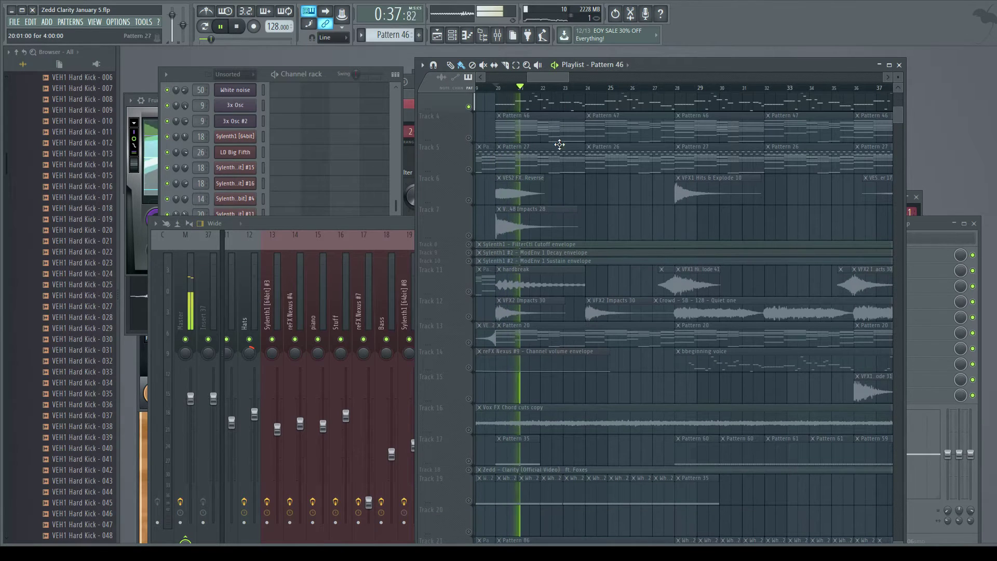
pyautogui.click(473, 344)
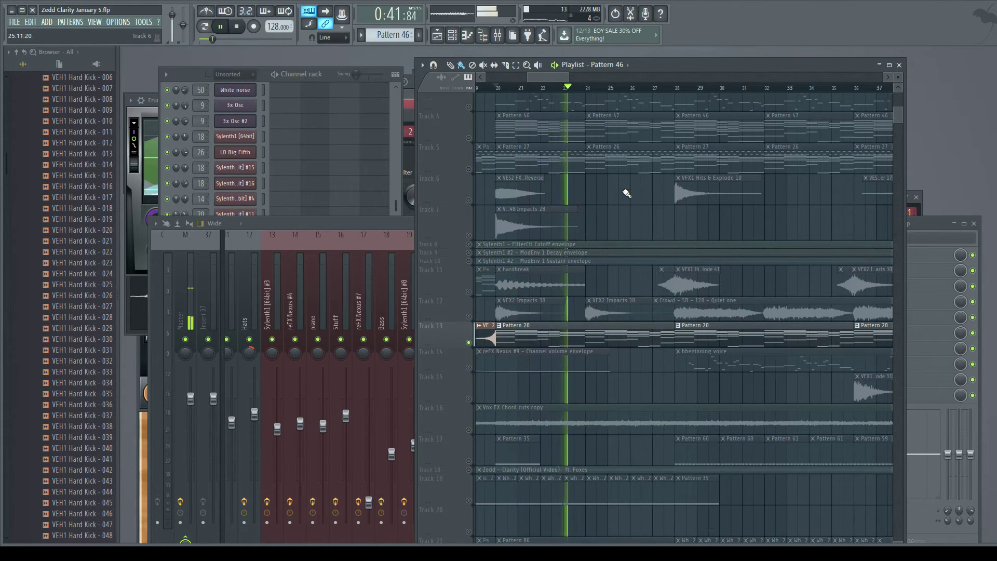
# Move playback to the drop at bar 44 and play Pattern 44 on track 4 in solo.
pyautogui.scroll(-2, 623, 189)
pyautogui.hscroll(3, 578, 80)
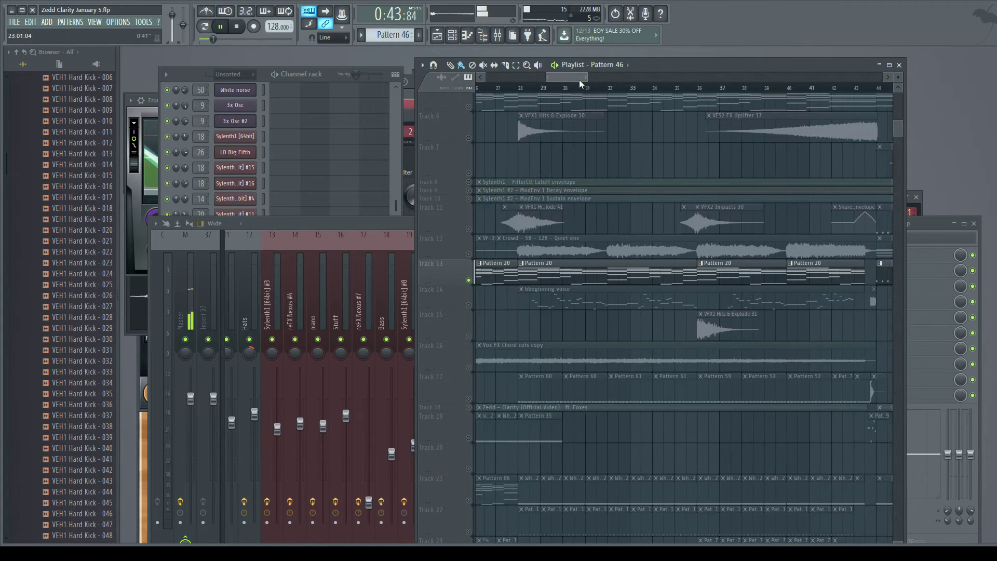
pyautogui.scroll(5, 551, 167)
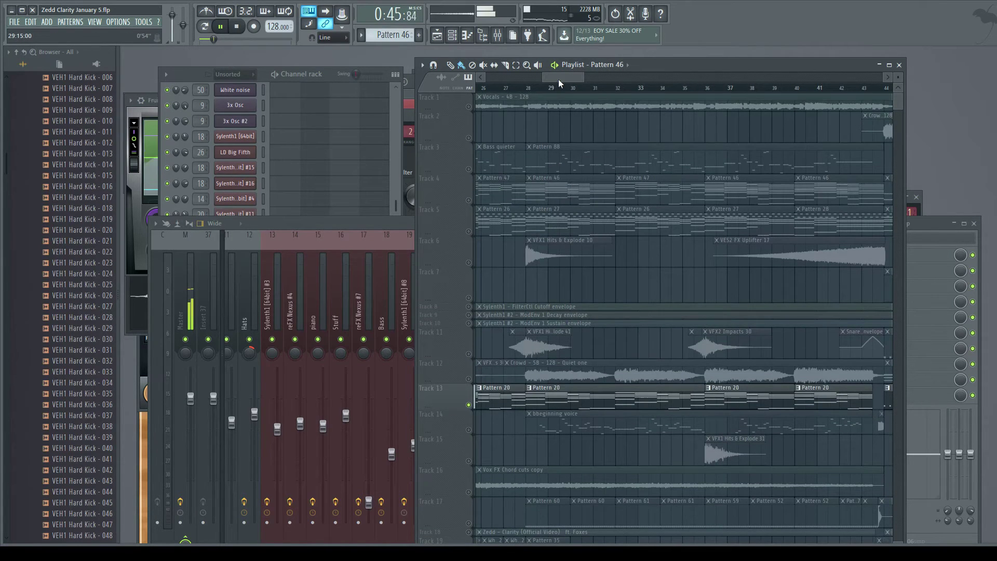
pyautogui.hscroll(6, 559, 83)
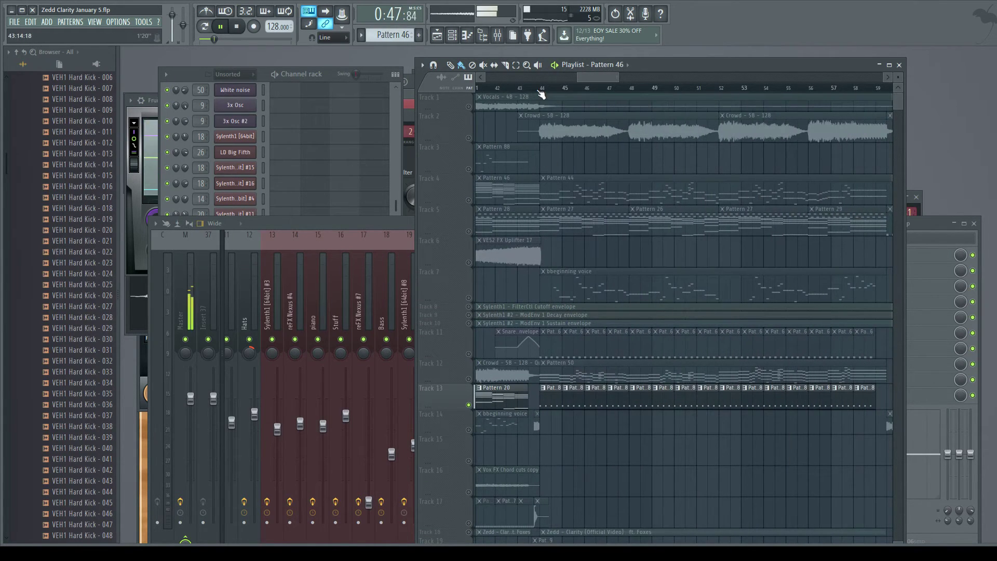
pyautogui.click(539, 89)
pyautogui.click(568, 194)
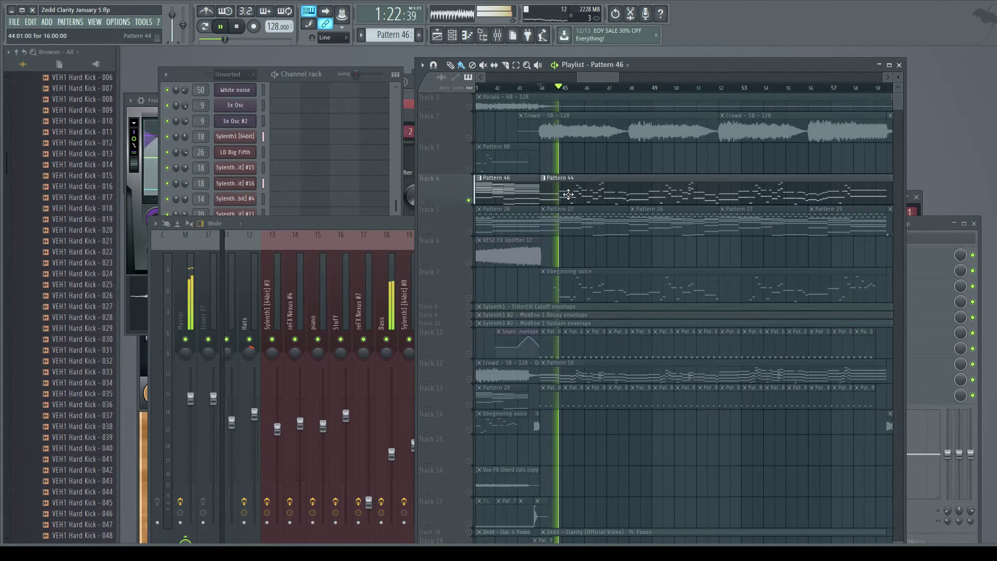
pyautogui.moveTo(618, 78)
pyautogui.mouseDown()
pyautogui.moveTo(636, 77)
pyautogui.moveTo(627, 78)
pyautogui.mouseUp()
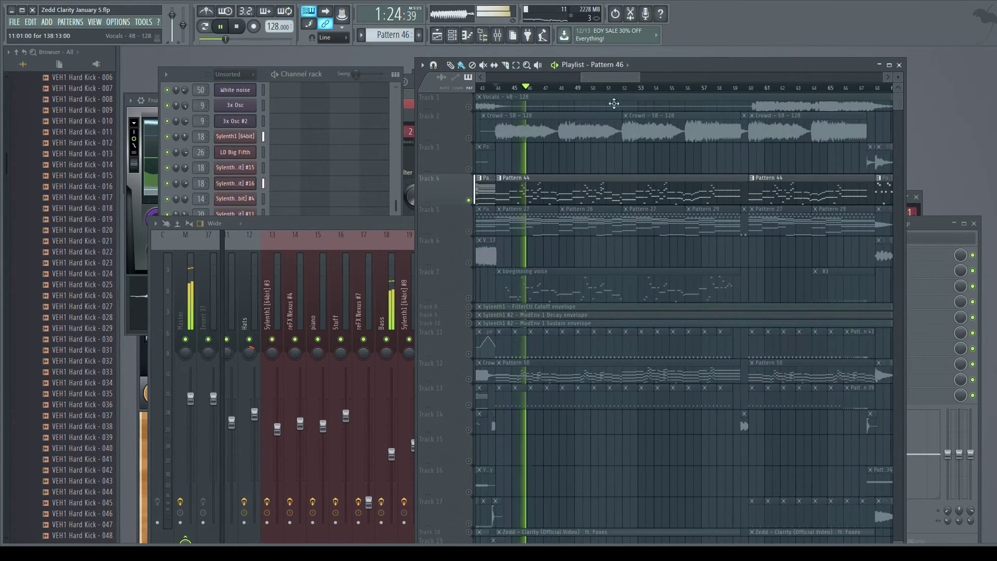
# Select Pattern 44, find its channels in the channel rack and open the Sylenth1 [64bit] bass synth.
pyautogui.click(205, 69)
pyautogui.scroll(-8, 296, 205)
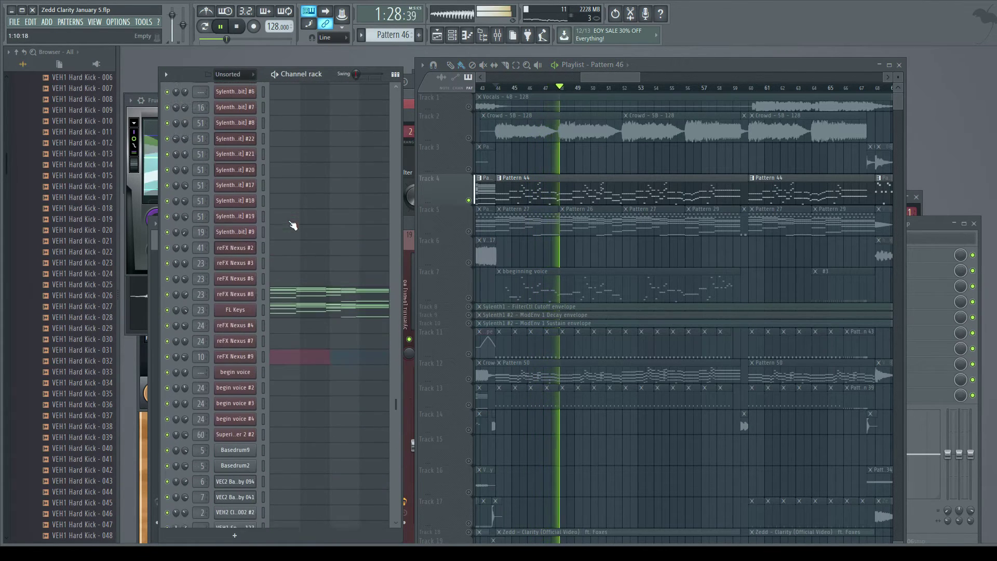
pyautogui.scroll(1, 280, 260)
pyautogui.scroll(12, 306, 197)
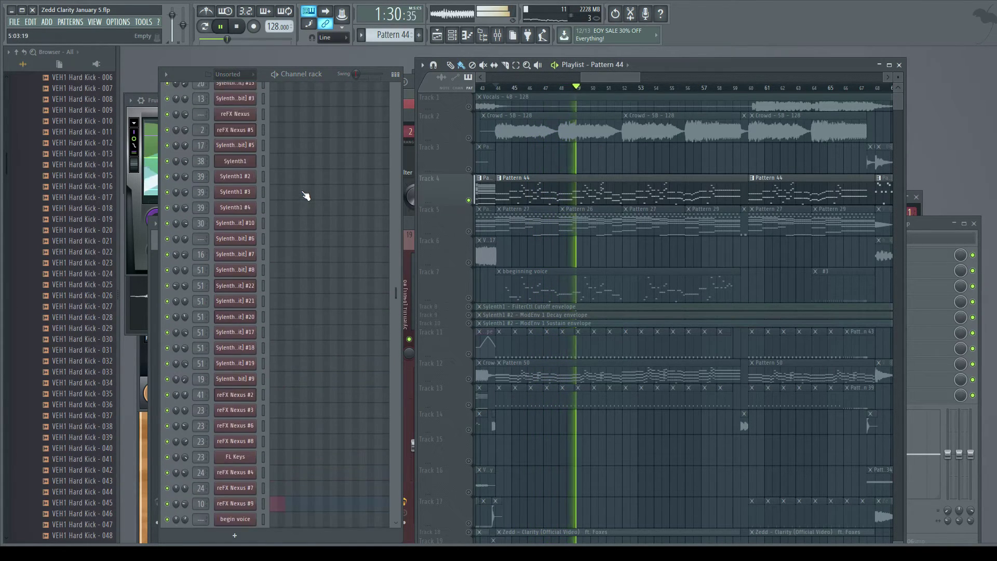
pyautogui.click(239, 317)
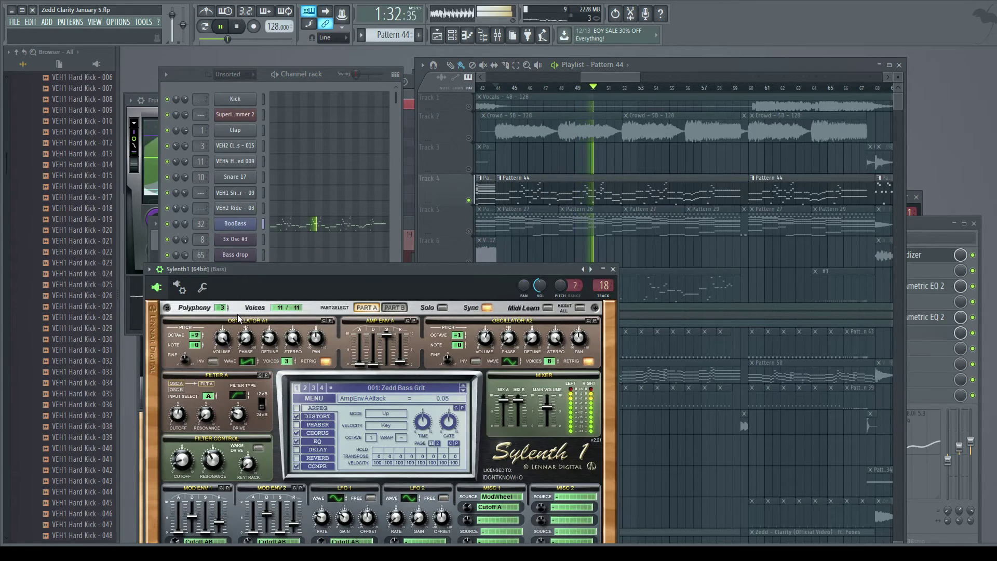
pyautogui.moveTo(412, 266); pyautogui.dragTo(613, 132)
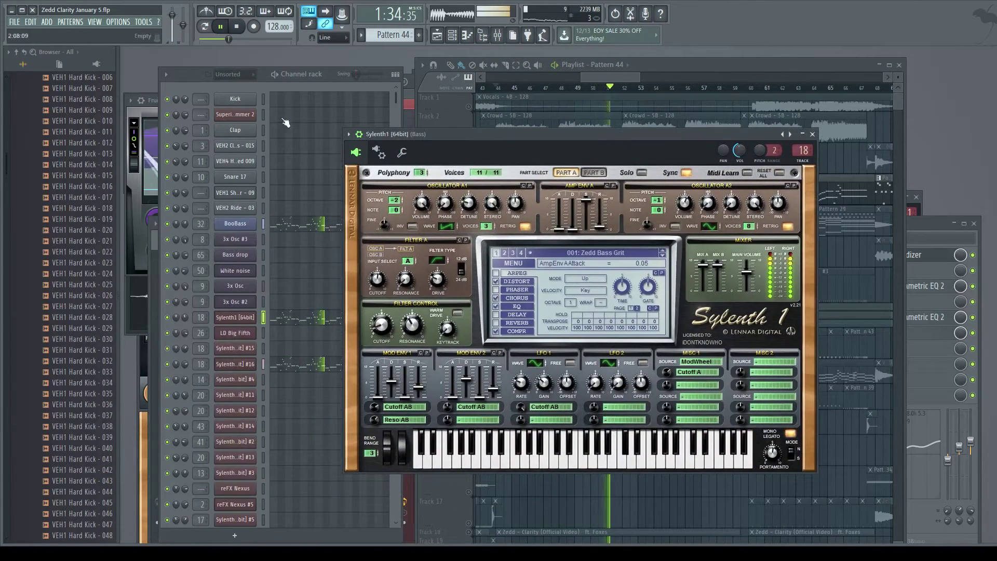
# Open the pattern's second bass synth, Sylenth1 [64bit] #16, and examine its settings.
pyautogui.click(205, 72)
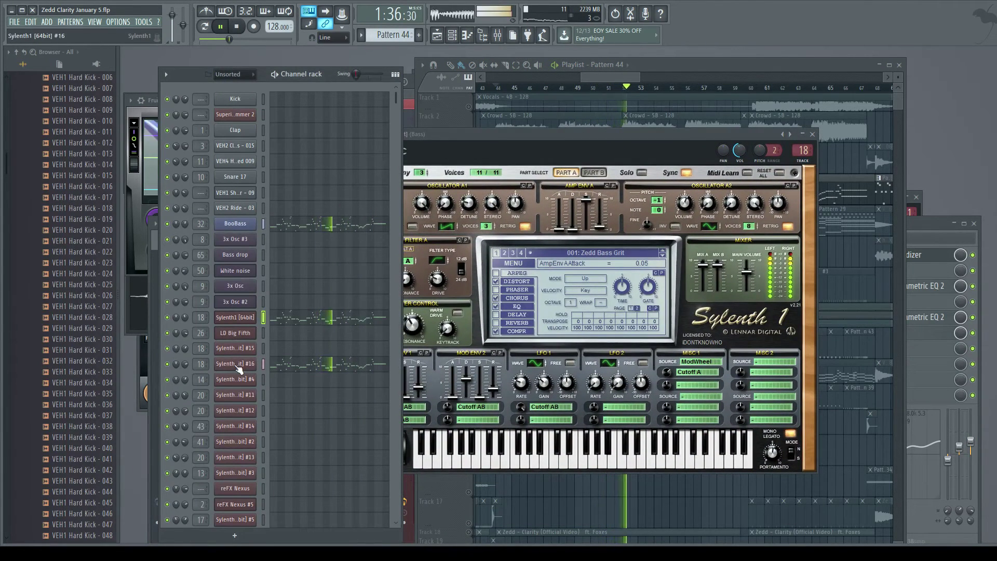
pyautogui.click(251, 368)
pyautogui.moveTo(384, 289); pyautogui.dragTo(543, 141)
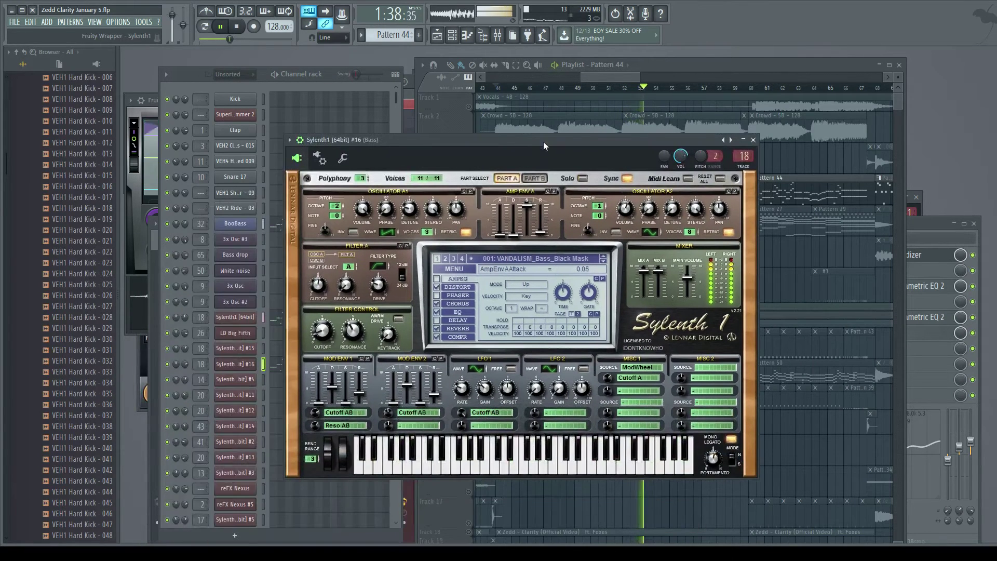
# Solo the chord patterns on track 5, then the bbeginning voice pattern on track 7, replaying from about bar 54.
pyautogui.click(614, 78)
pyautogui.moveTo(620, 79); pyautogui.dragTo(645, 80)
pyautogui.scroll(-2, 629, 140)
pyautogui.scroll(-1, 629, 141)
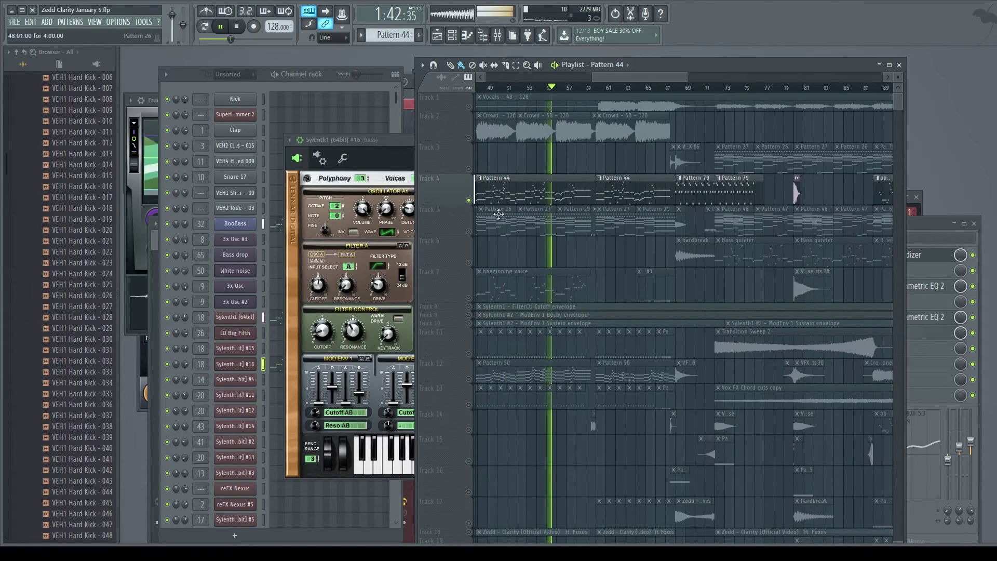
pyautogui.scroll(-2, 474, 226)
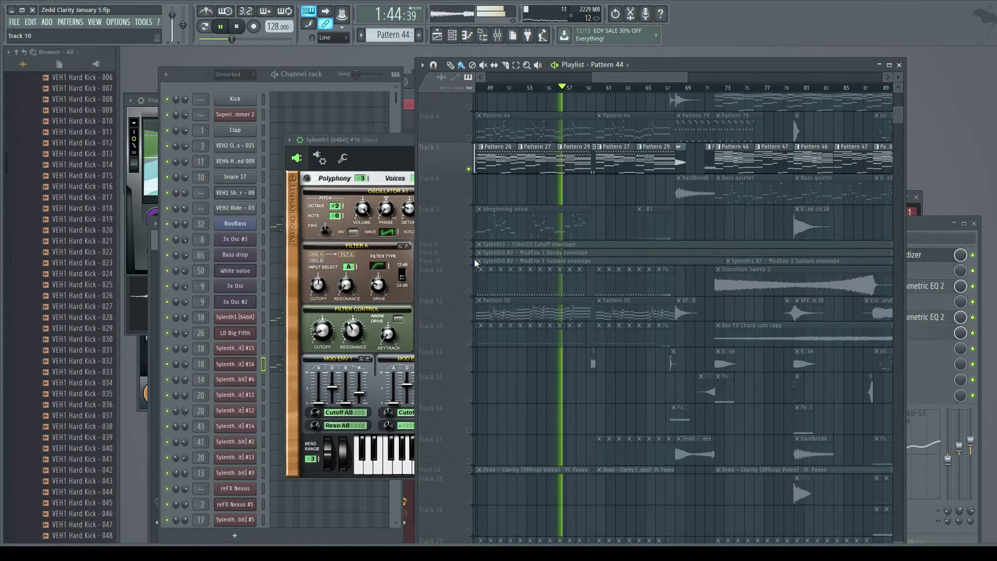
pyautogui.scroll(2, 508, 168)
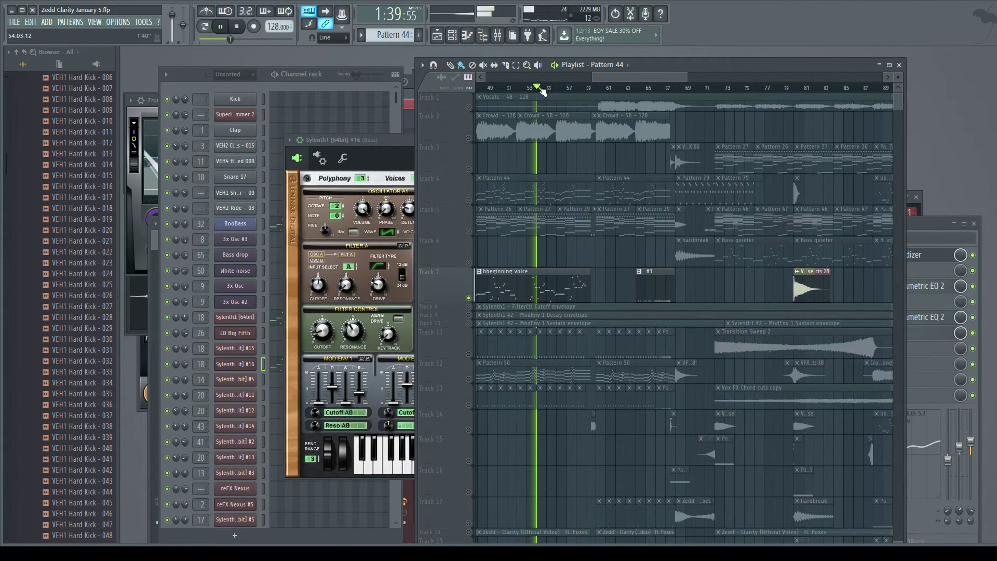
# Select the bbeginning voice pattern and open its Sylenth1 [64bit] #8 lead synth from the channel rack.
pyautogui.moveTo(579, 178); pyautogui.dragTo(586, 179)
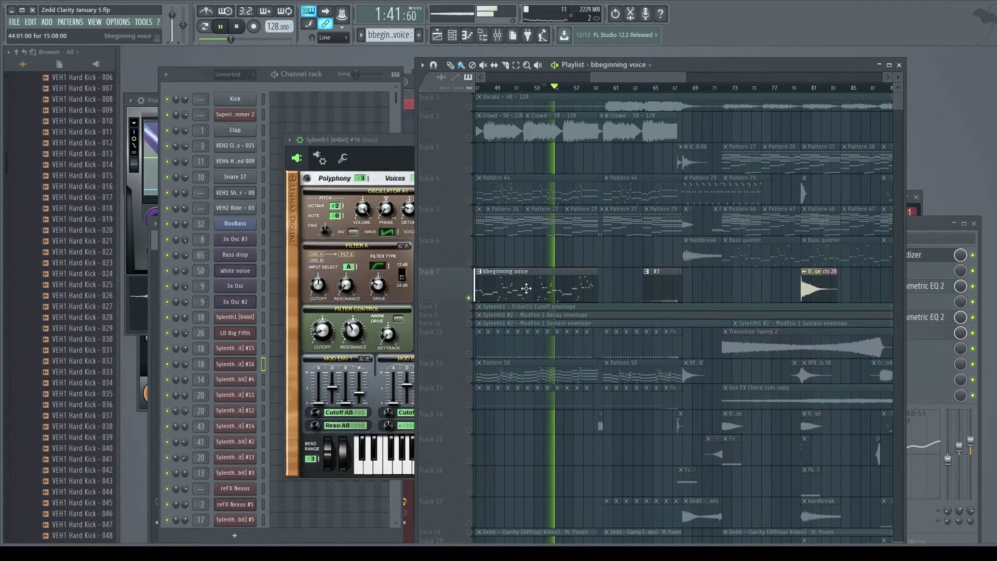
pyautogui.click(220, 84)
pyautogui.scroll(-10, 281, 213)
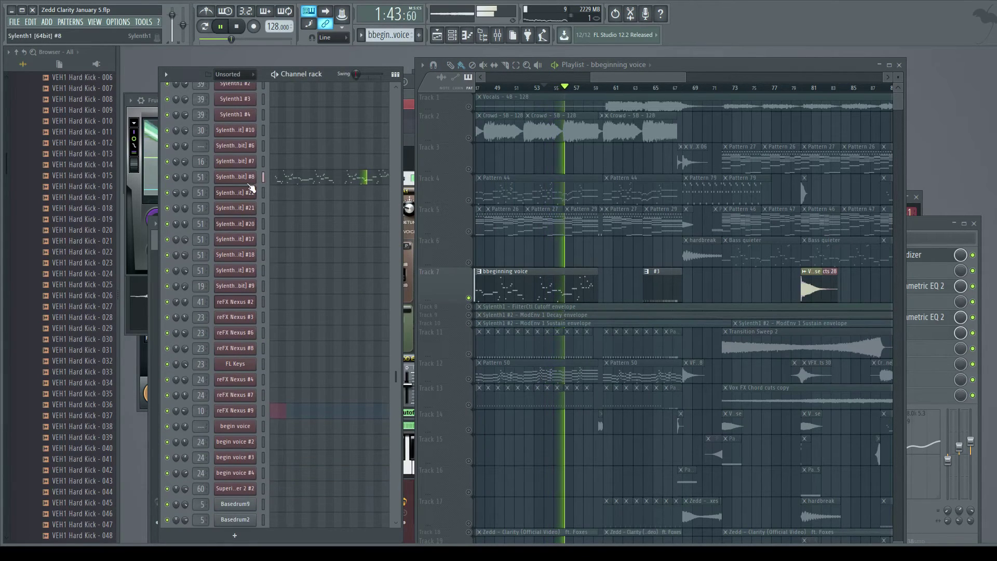
pyautogui.click(251, 177)
pyautogui.moveTo(600, 182); pyautogui.dragTo(467, 150)
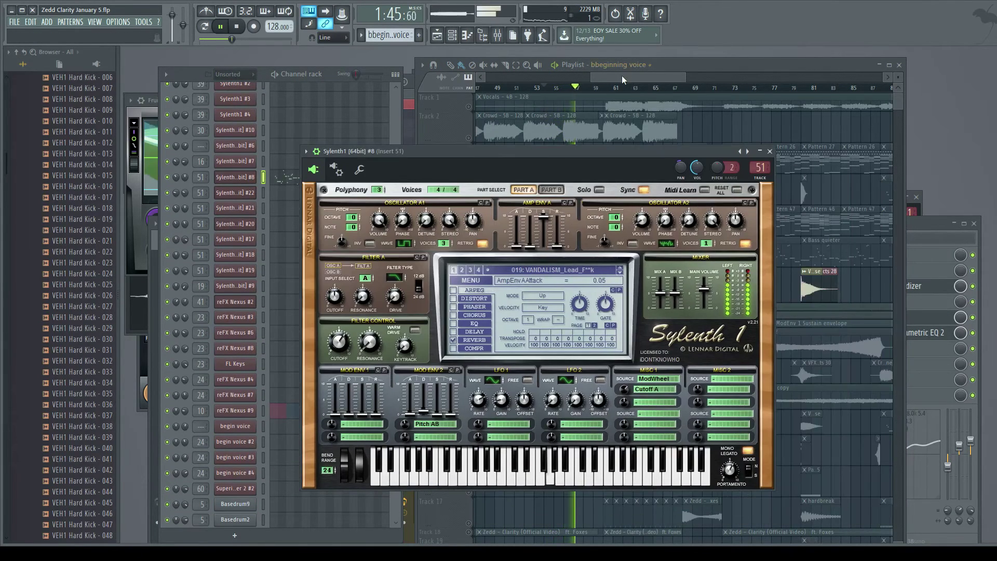
# End the solo on track 7 and play the full drop, keeping the Zedd - Clarity (Official Video) track 18 muted.
pyautogui.click(621, 76)
pyautogui.scroll(-2, 665, 160)
pyautogui.scroll(-3, 665, 162)
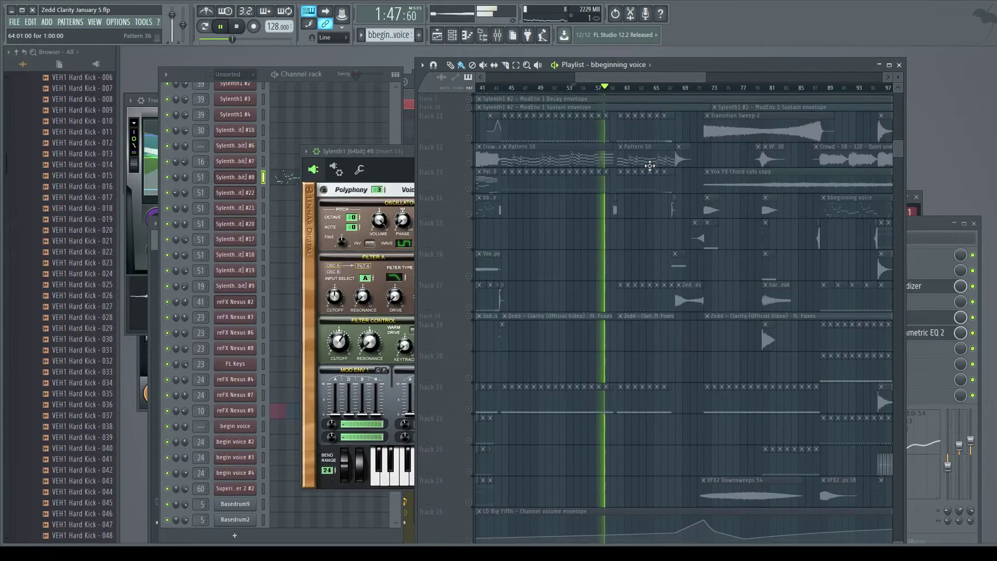
pyautogui.scroll(-3, 633, 178)
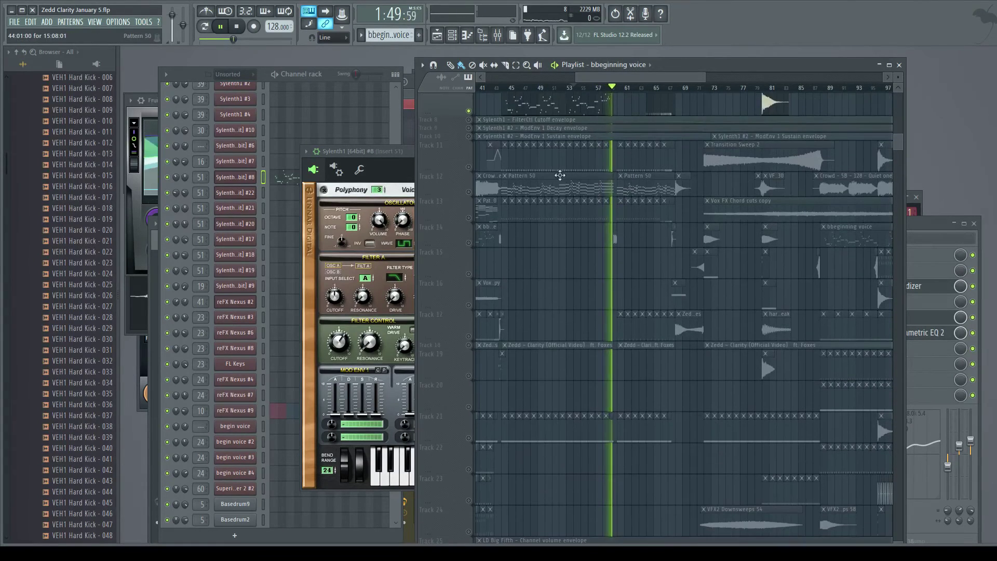
pyautogui.scroll(2, 454, 131)
pyautogui.scroll(-6, 475, 179)
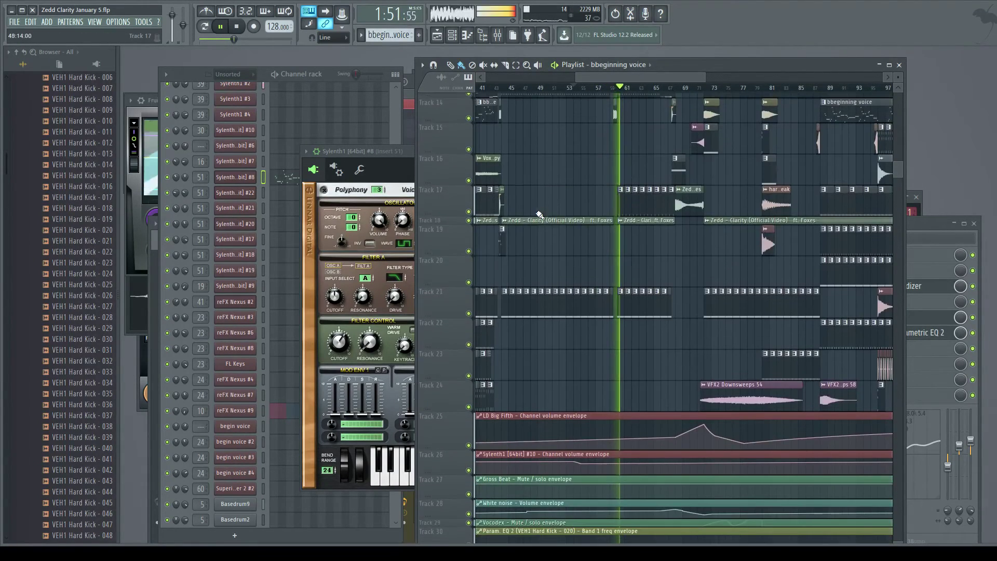
pyautogui.scroll(10, 583, 156)
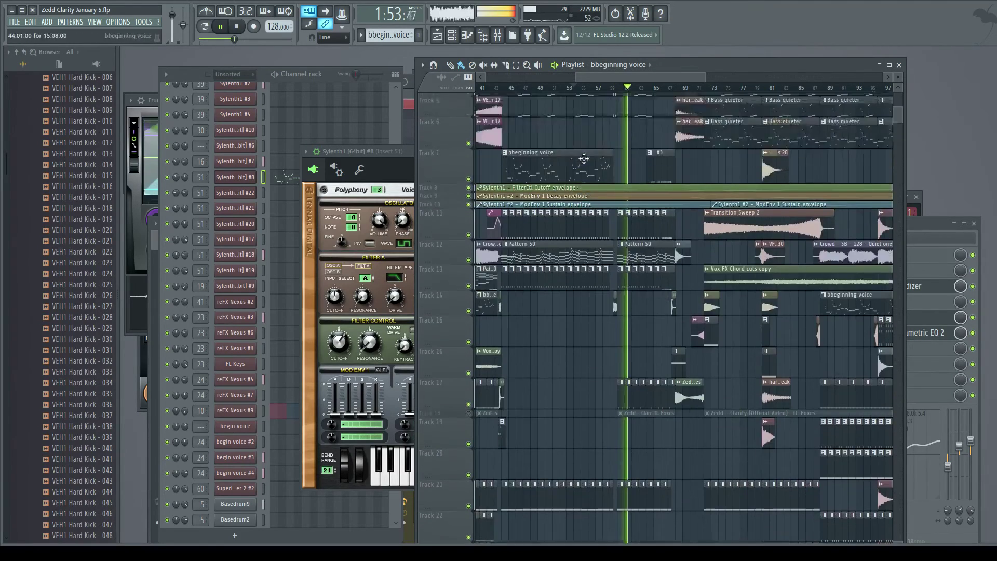
pyautogui.scroll(2, 653, 159)
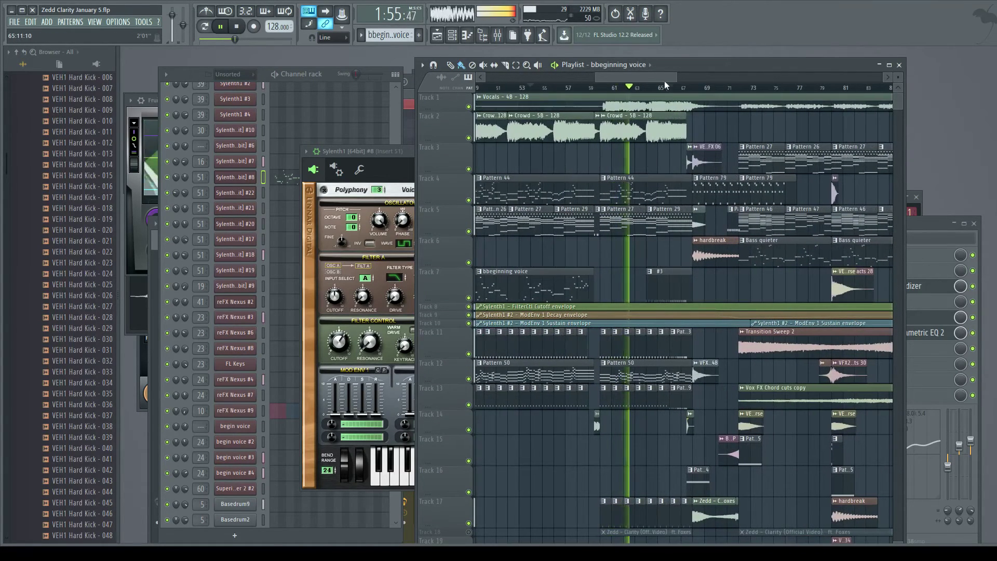
# Follow the drop's playback from about bar 65 and examine the insert levels across the mixer.
pyautogui.moveTo(663, 78)
pyautogui.mouseDown()
pyautogui.moveTo(678, 74)
pyautogui.moveTo(660, 78)
pyautogui.mouseUp()
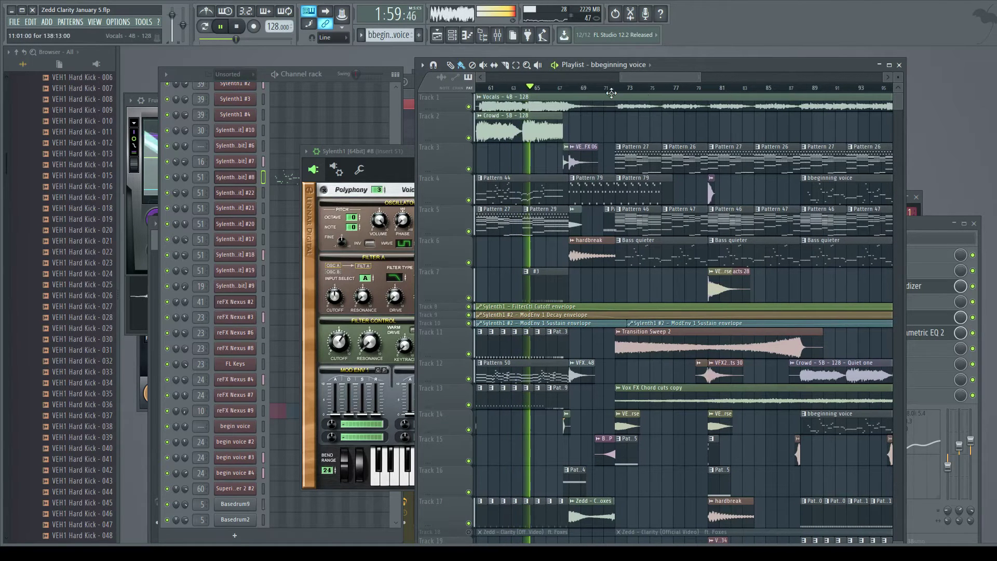
pyautogui.press('F9')
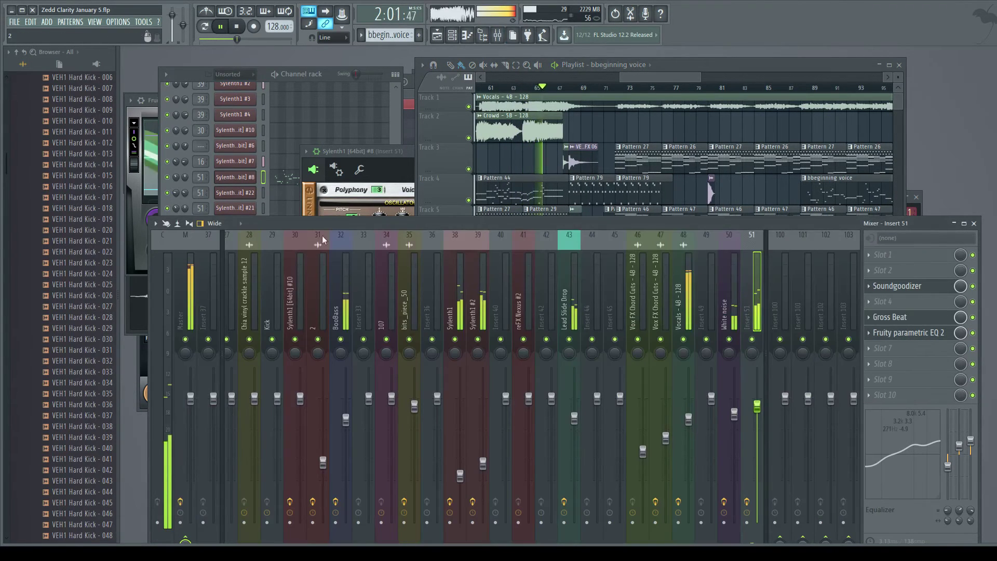
pyautogui.scroll(3, 316, 362)
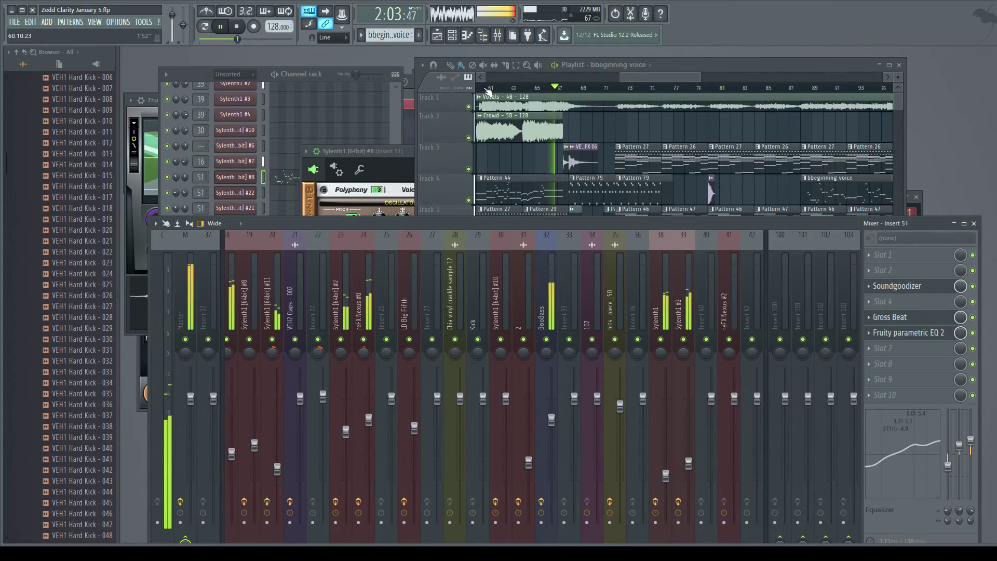
# Stop playback and return the playlist position to the start of the drop at bar 44.
pyautogui.click(674, 80)
pyautogui.press('space')
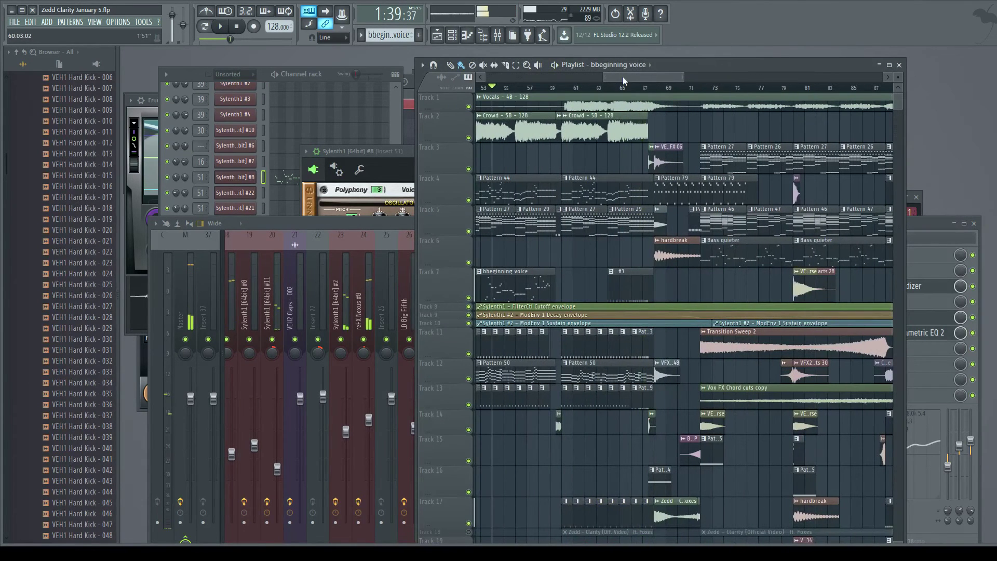
pyautogui.moveTo(623, 80); pyautogui.dragTo(581, 81)
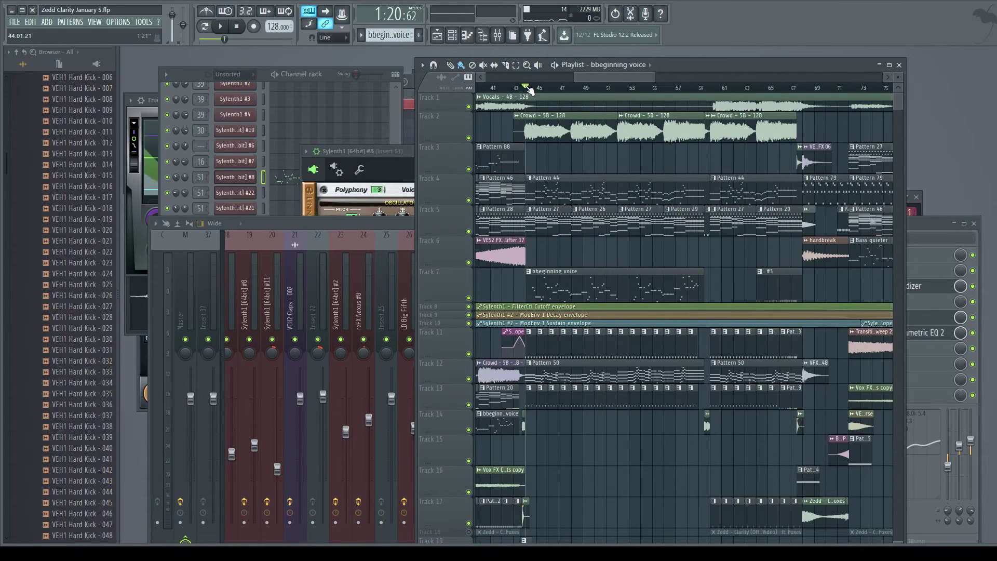
# Select the drop from bar 44 to about bar 57 in the playlist and play it with the mixer in front.
pyautogui.moveTo(529, 89); pyautogui.dragTo(663, 99)
pyautogui.press('space')
pyautogui.click(312, 220)
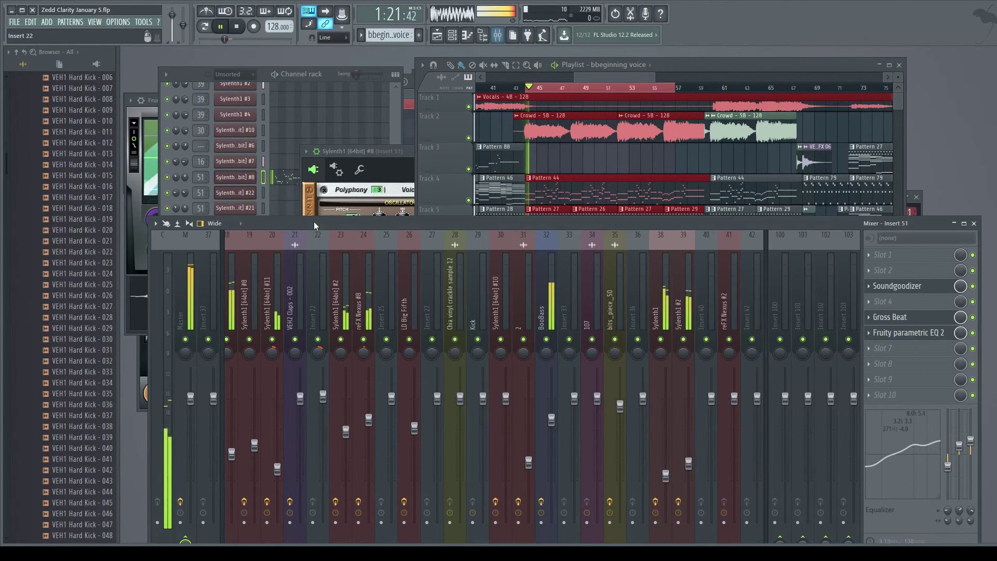
# Solo the VEH1 Hard Kick - 020, Low kick and High kick inserts one after another to hear each kick layer.
pyautogui.rightClick(328, 340)
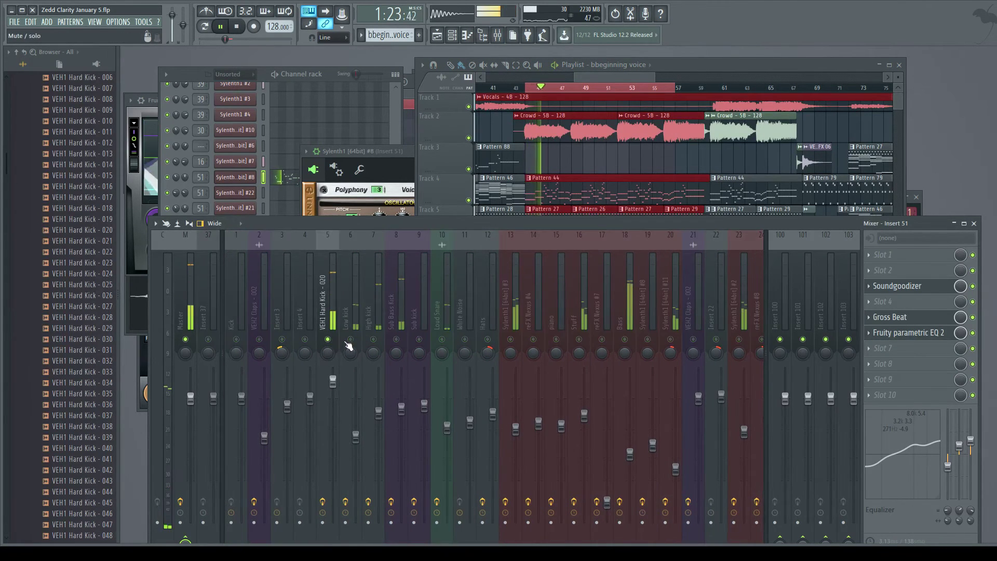
pyautogui.click(333, 325)
pyautogui.click(354, 317)
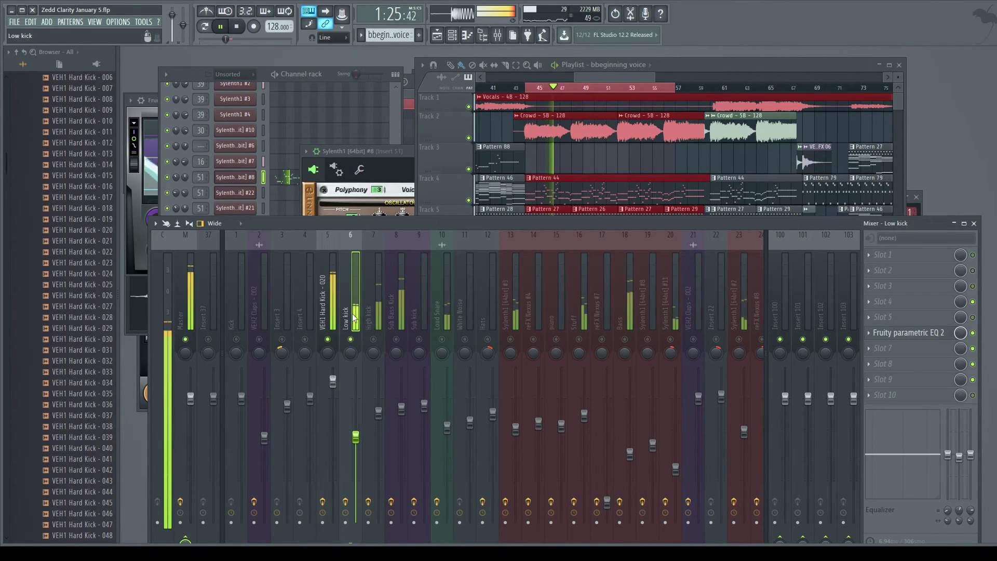
pyautogui.rightClick(374, 340)
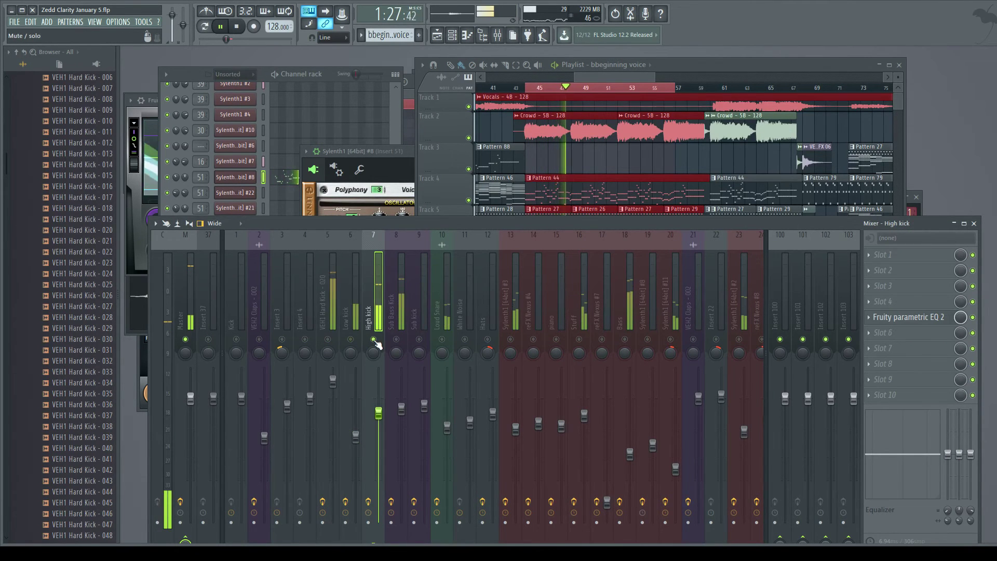
# Compare VEH1 Hard Kick - 020 with and without the High kick insert, and solo the Sub Bass Kick insert.
pyautogui.click(328, 340)
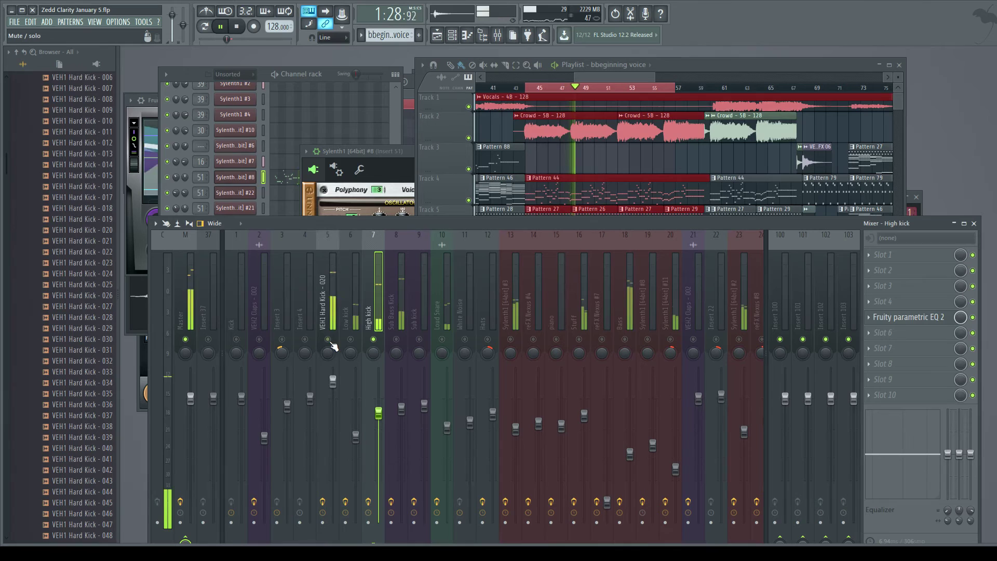
pyautogui.click(375, 341)
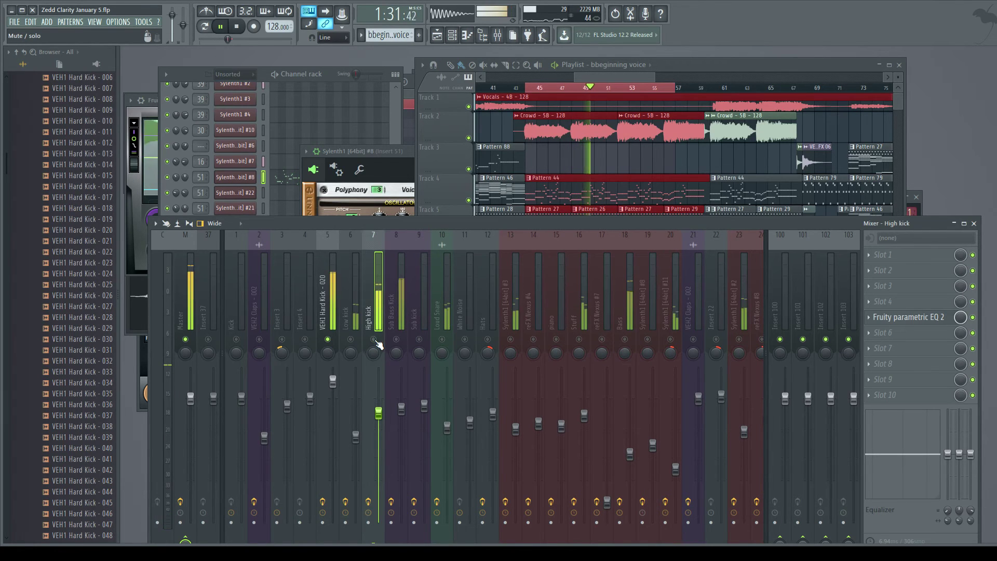
pyautogui.click(397, 340)
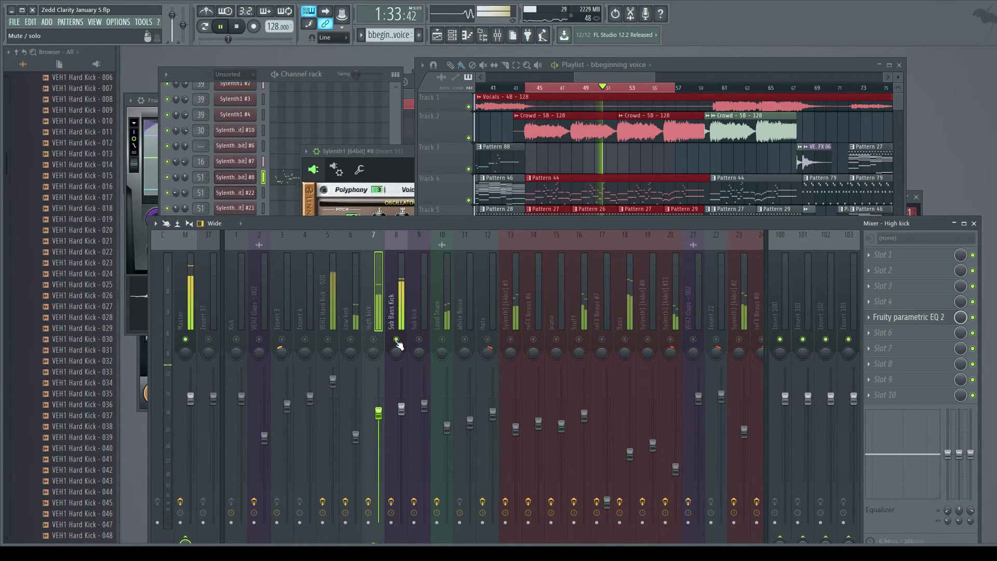
# Play VEH1 Hard Kick - 020, Low kick, High kick and Sub Bass Kick together from the start of the drop.
pyautogui.rightClick(328, 340)
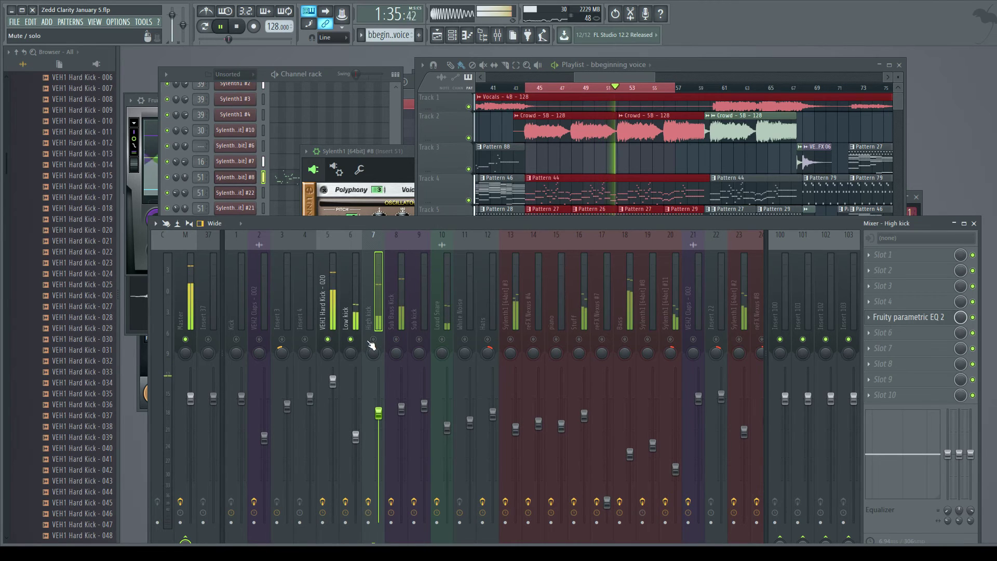
pyautogui.click(396, 340)
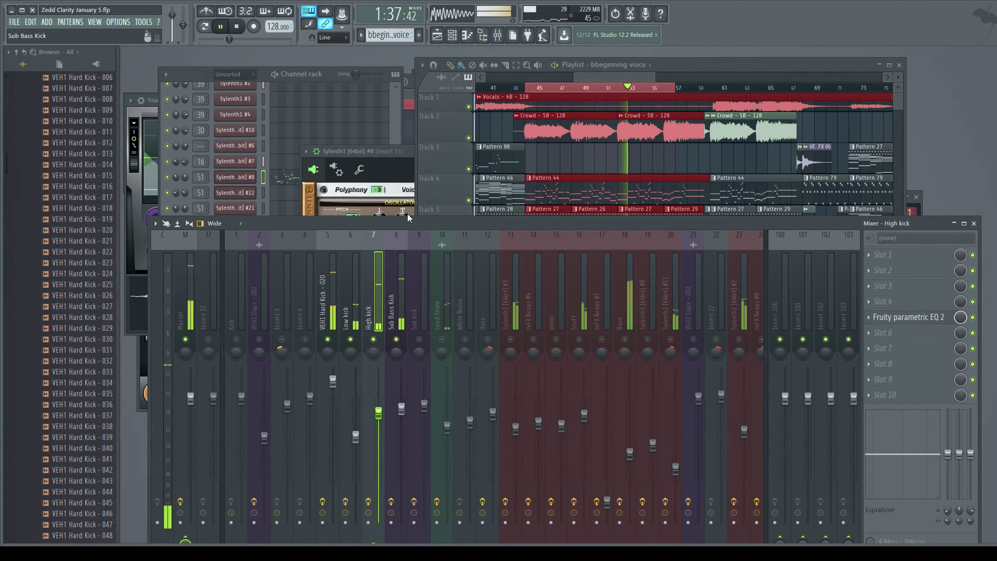
pyautogui.click(525, 88)
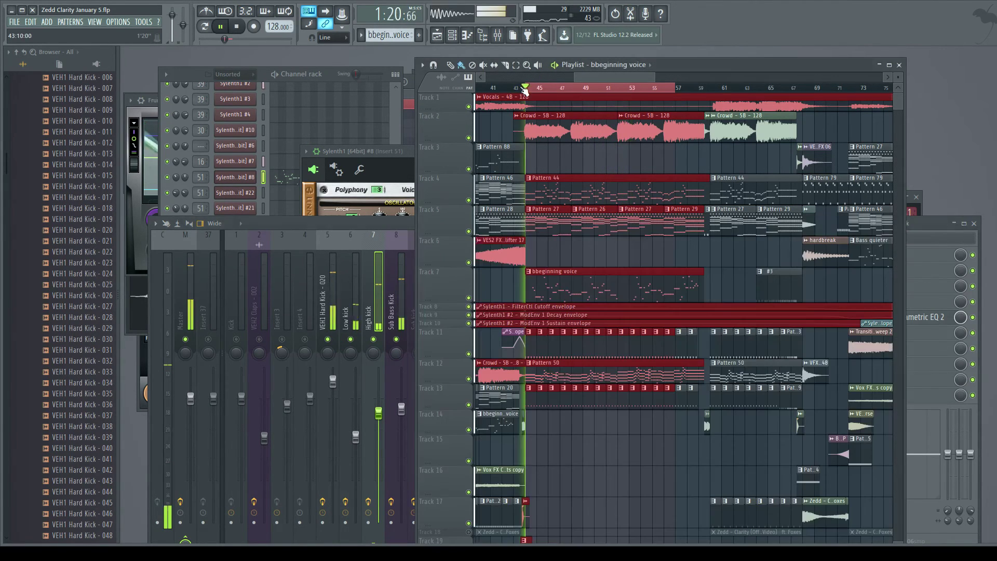
# End the kick solo and solo the Bass, Sylenth1 [64bit] #11 and Sylenth1 [64bit] #2 inserts in turn.
pyautogui.click(329, 339)
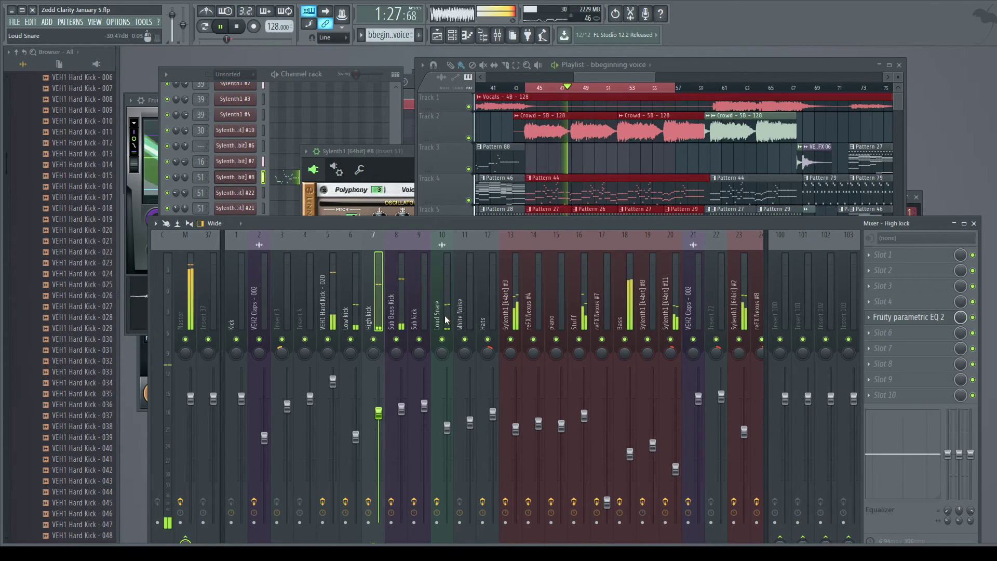
pyautogui.scroll(-4, 447, 317)
pyautogui.scroll(-1, 434, 324)
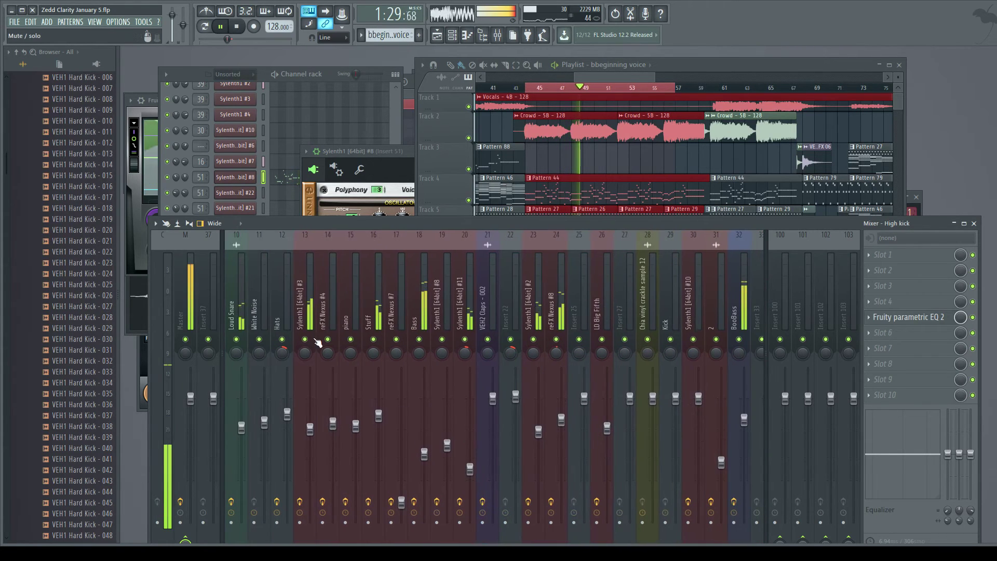
pyautogui.rightClick(419, 340)
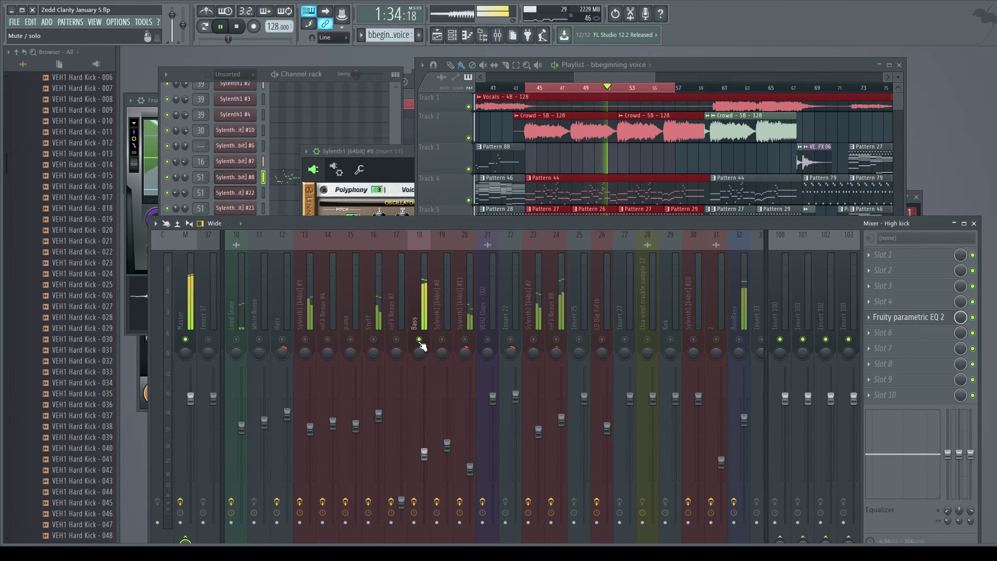
pyautogui.click(466, 340)
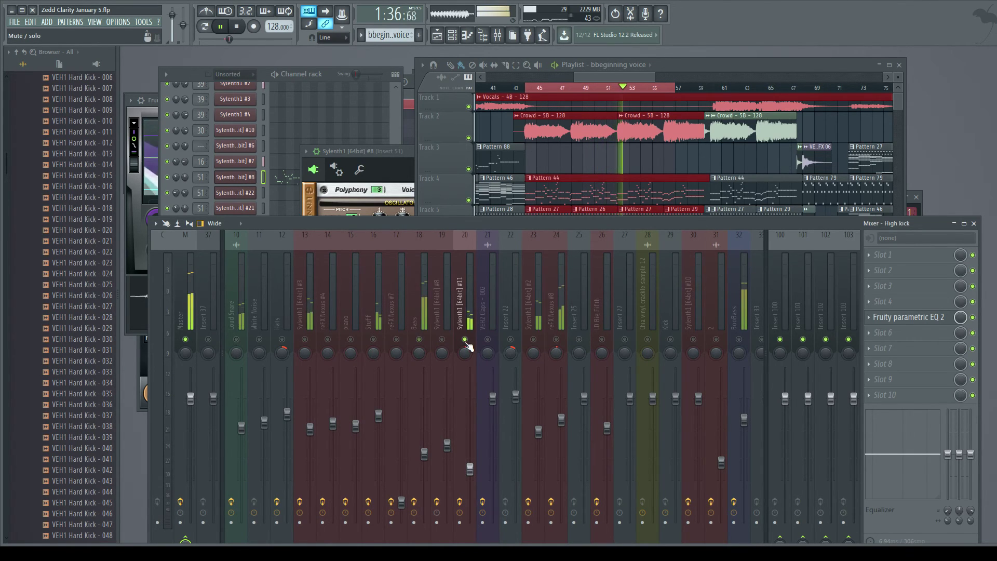
pyautogui.rightClick(534, 340)
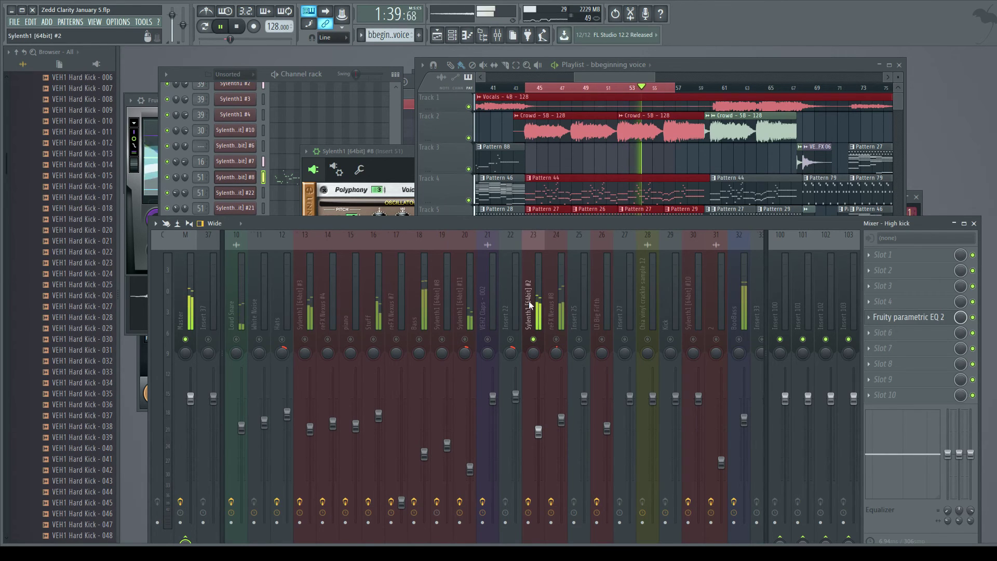
# Solo reFX Nexus #8, Sylenth1 on insert 38, Sylenth1 #2 on insert 39 and insert 51 in turn.
pyautogui.scroll(-3, 529, 301)
pyautogui.click(352, 340)
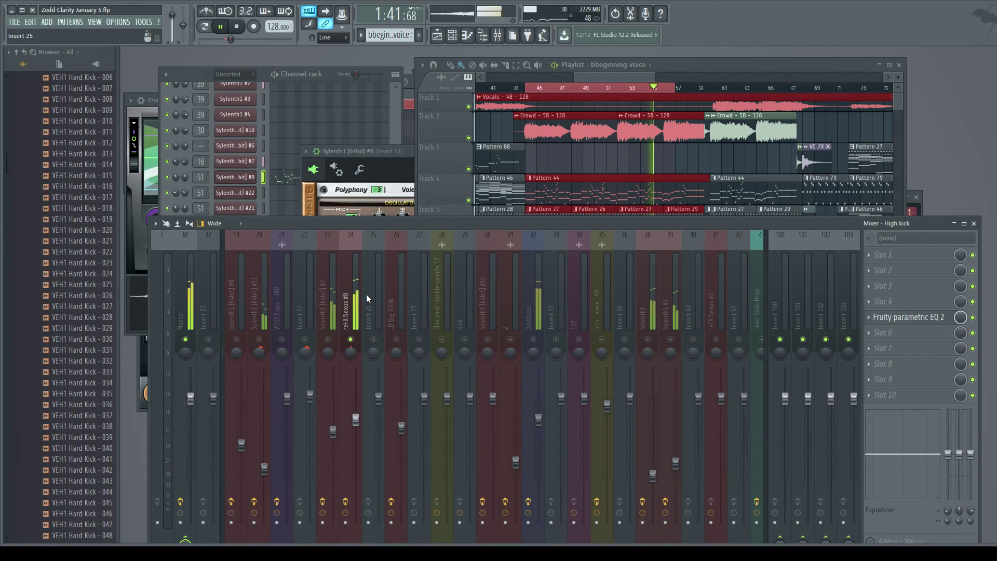
pyautogui.scroll(-2, 364, 294)
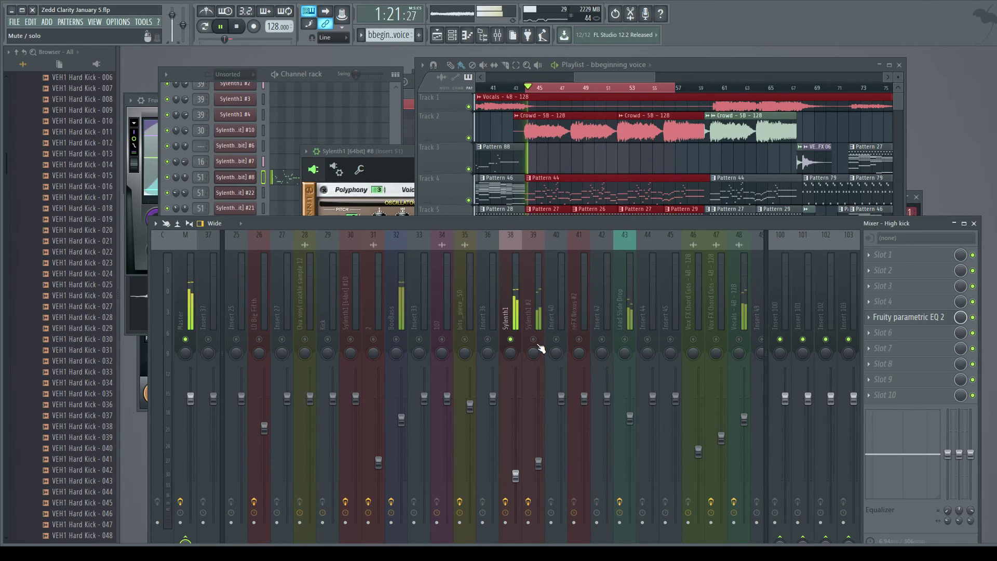
pyautogui.click(540, 345)
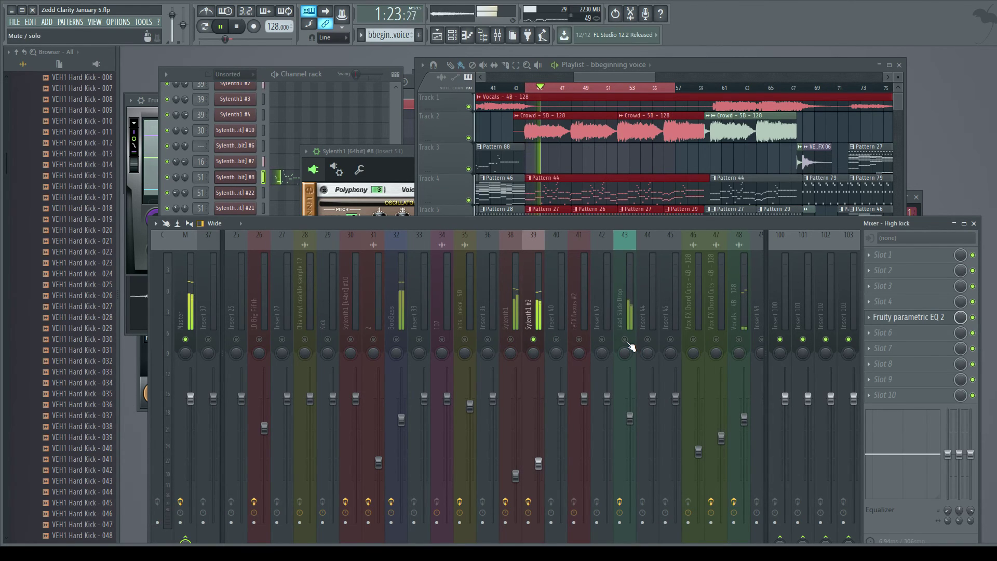
pyautogui.scroll(-5, 597, 303)
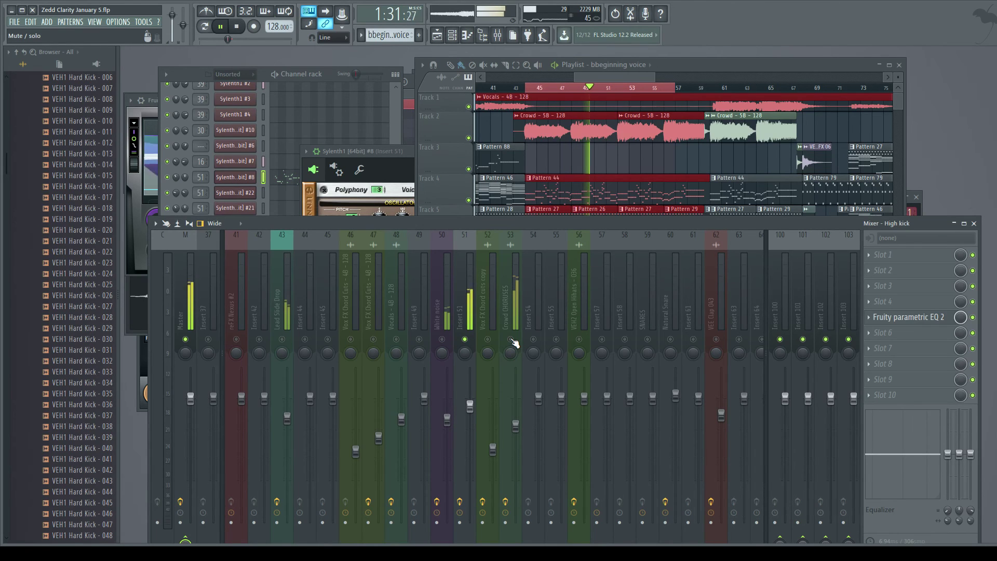
# Clear the drop's selection in the playlist and end the insert solo so every mixer track plays.
pyautogui.scroll(12, 435, 317)
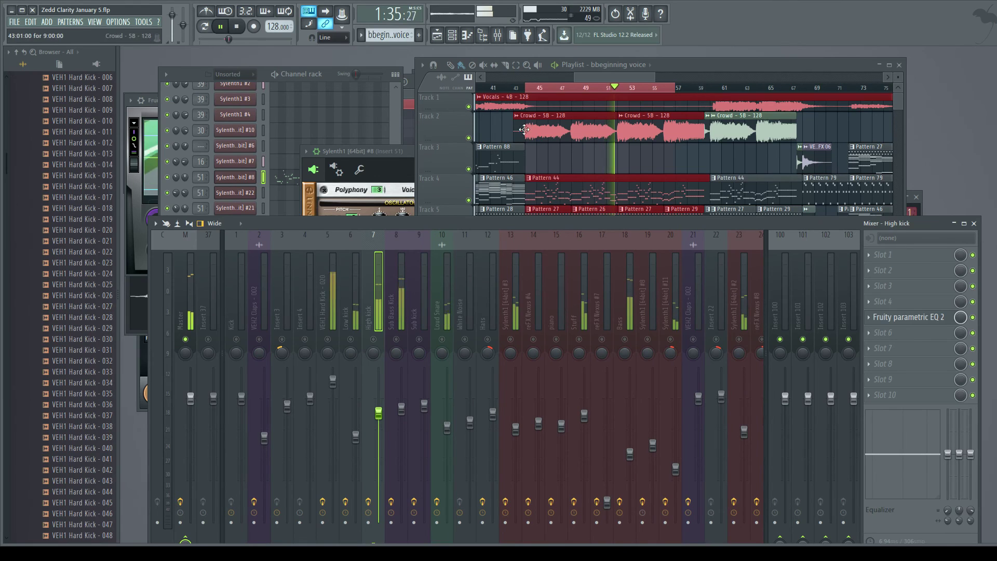
pyautogui.click(603, 76)
pyautogui.scroll(-3, 606, 91)
pyautogui.moveTo(619, 76); pyautogui.dragTo(630, 76)
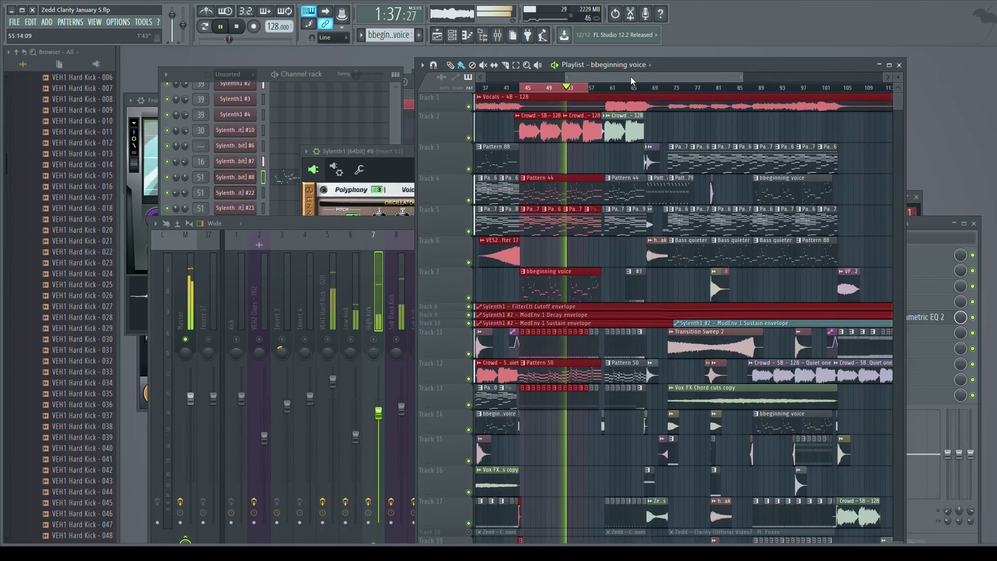
pyautogui.hotkey('ctrl', 'd')
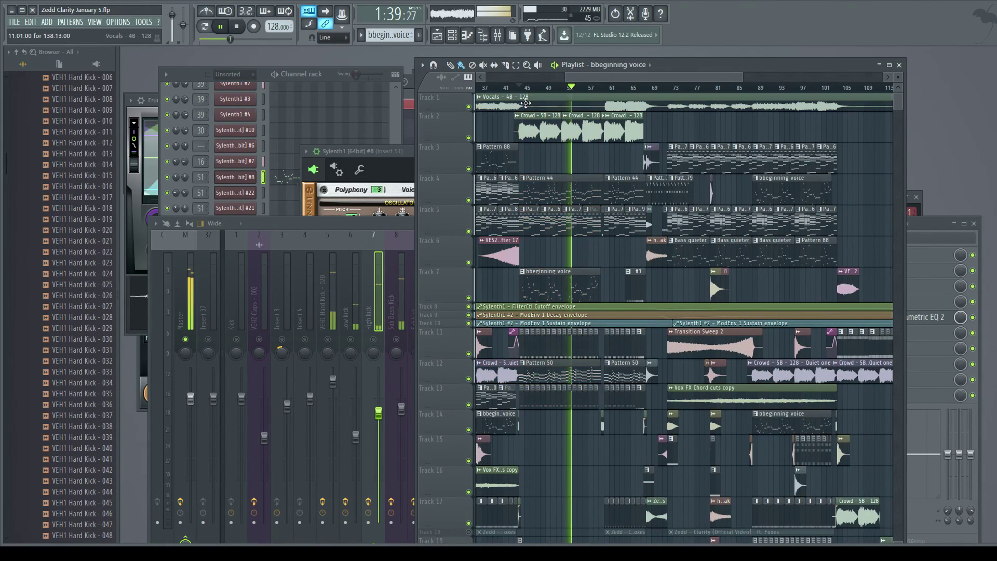
pyautogui.click(372, 314)
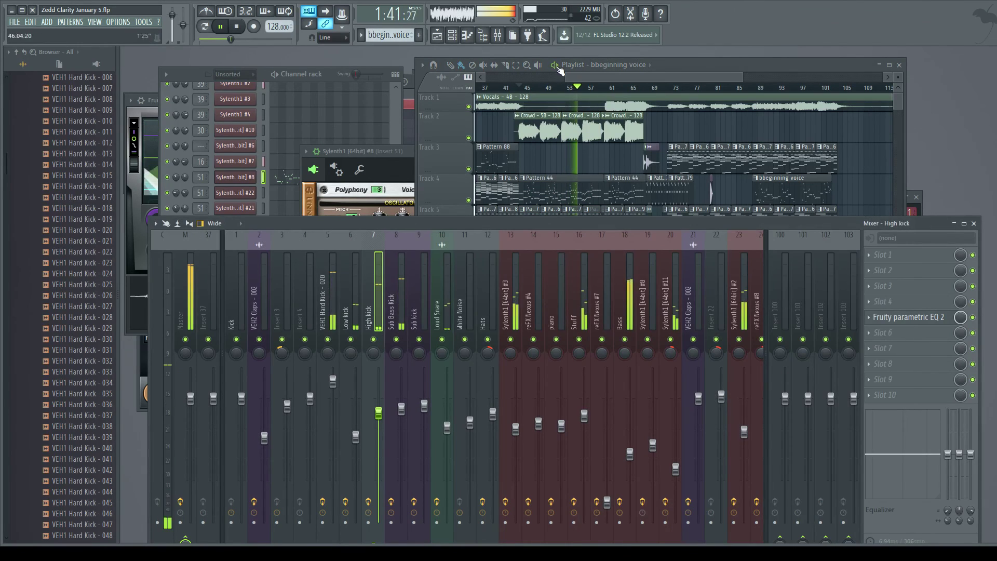
# Play the arrangement toward the drop's second half at bar 60, examine its clips closely in the playlist, and stop playback.
pyautogui.click(608, 75)
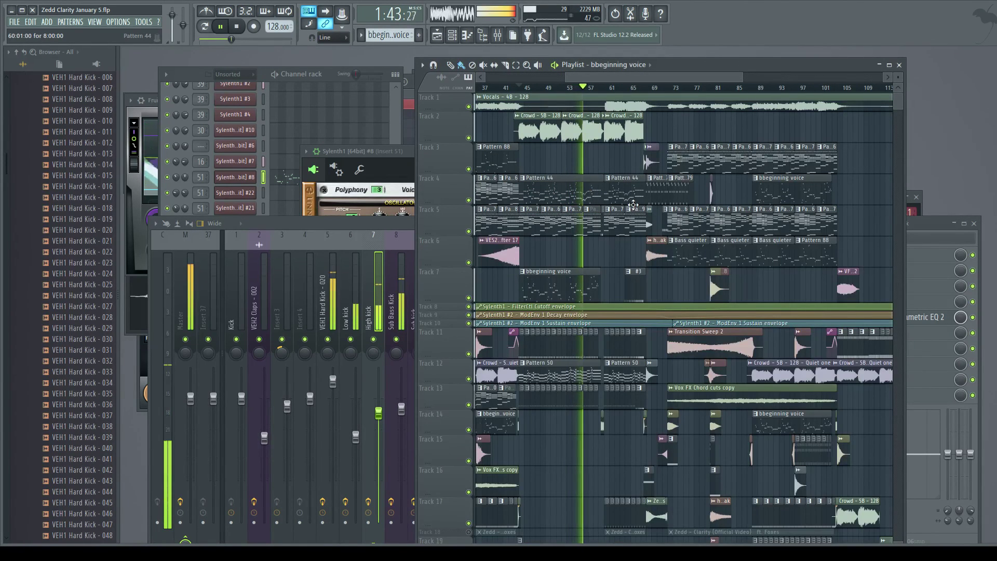
pyautogui.scroll(4, 589, 194)
pyautogui.moveTo(609, 75); pyautogui.dragTo(606, 75)
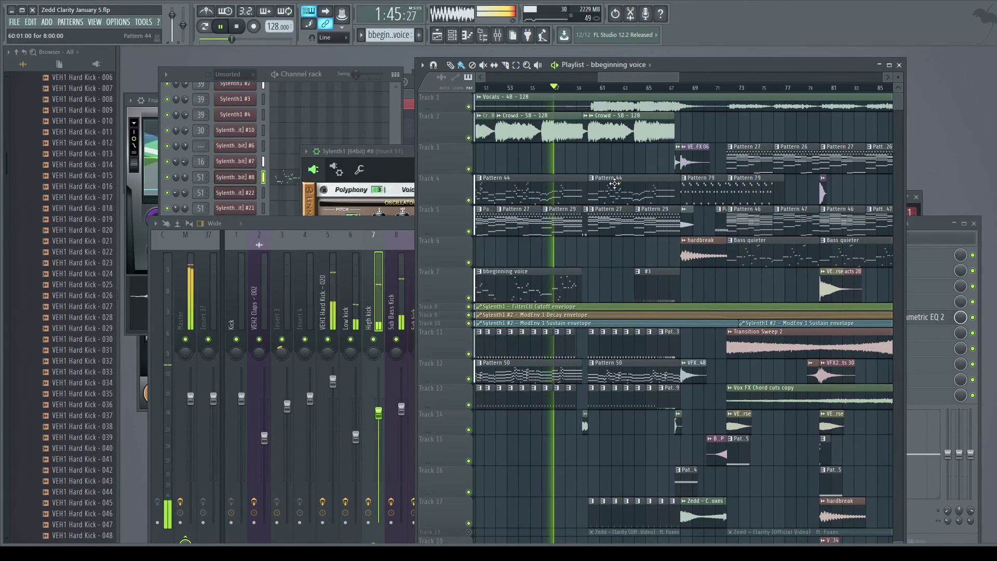
pyautogui.scroll(3, 608, 182)
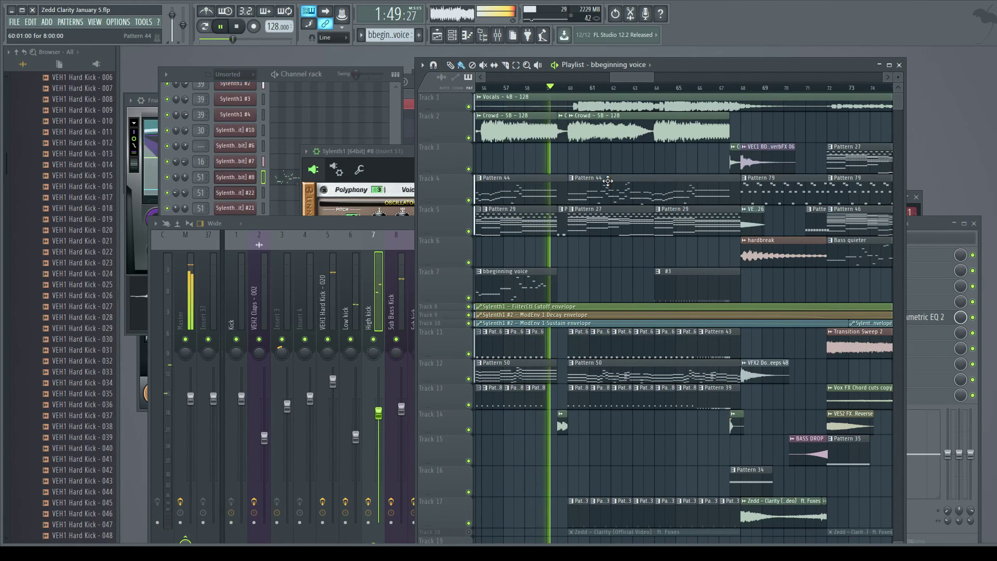
pyautogui.press('space')
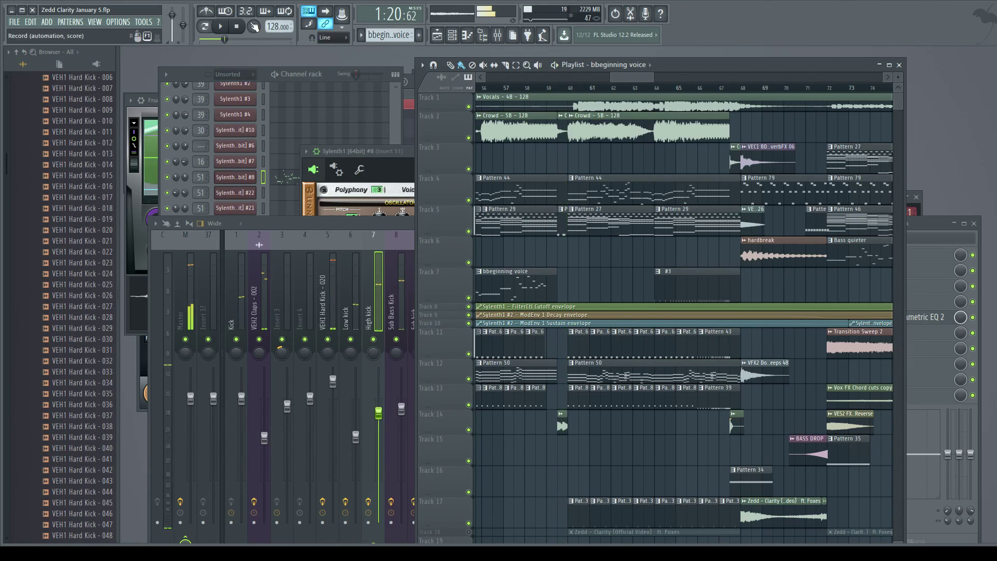